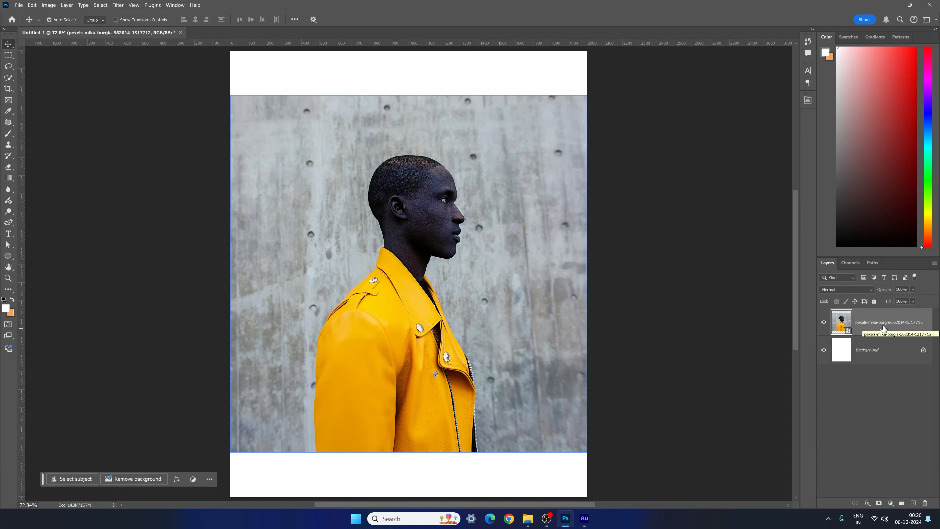
- Rename the placed photo layer as Image
double_click(874, 322)
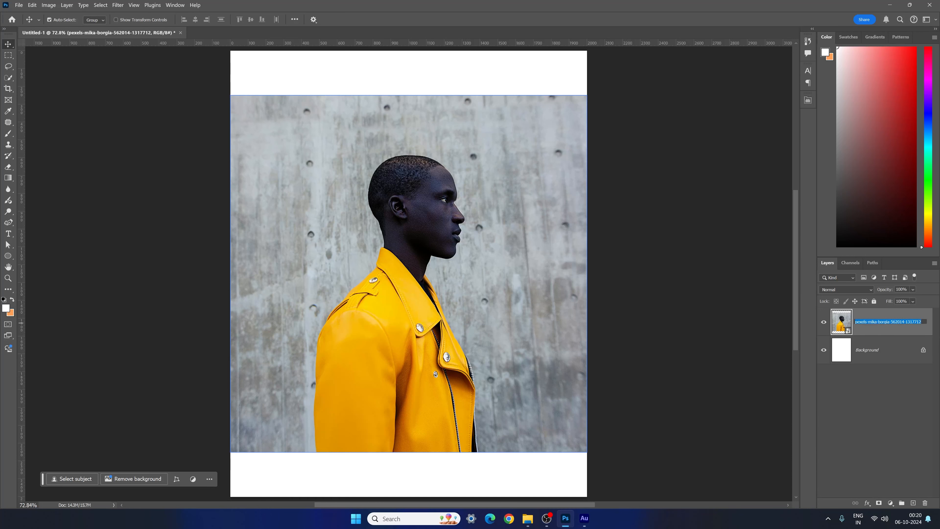
key(BackSpace)
key(Return)
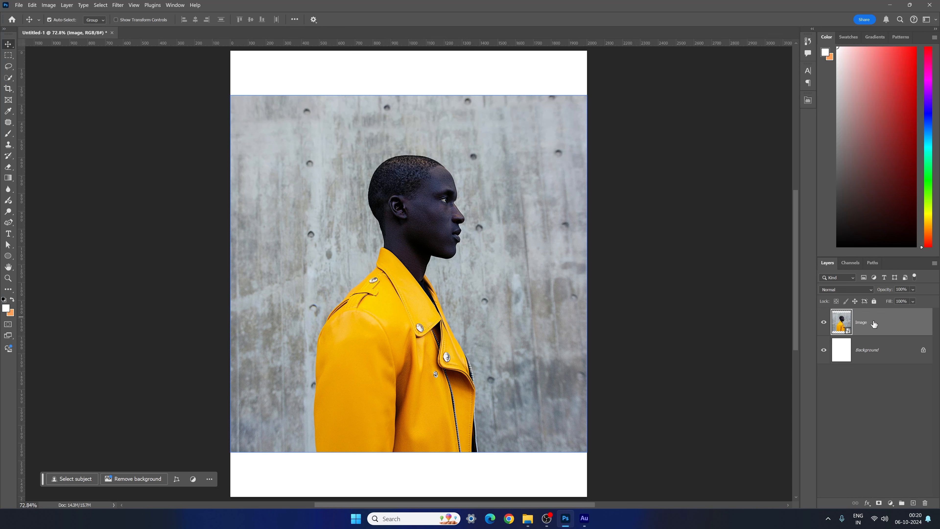
- Select the man in the yellow jacket automatically as the photo's subject
click(100, 5)
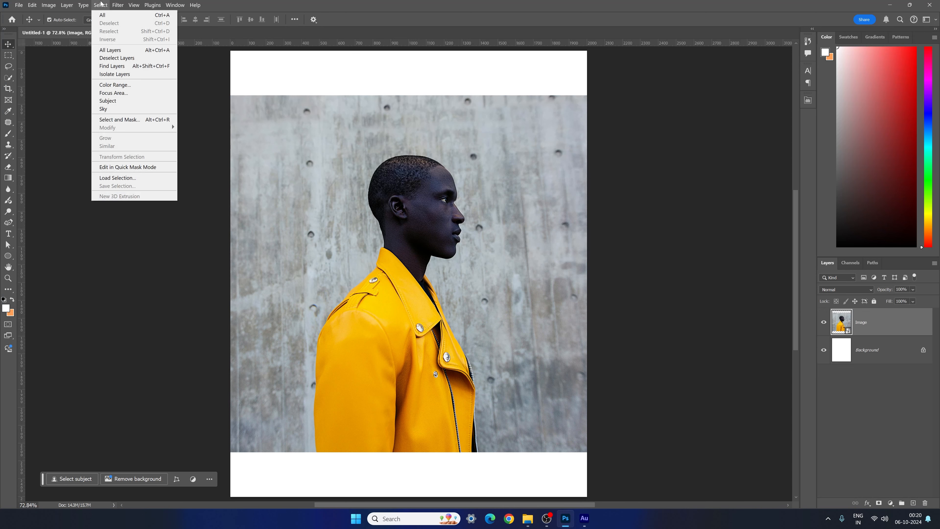
click(111, 102)
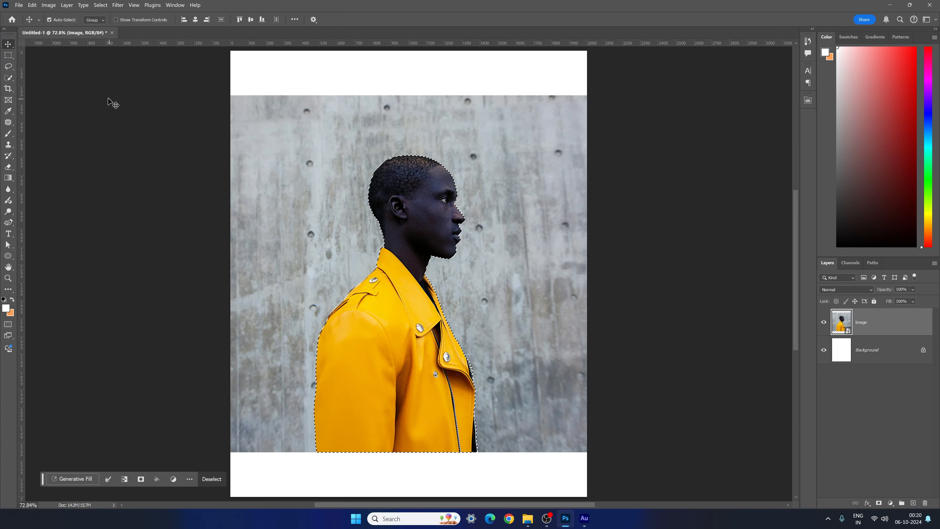
click(8, 78)
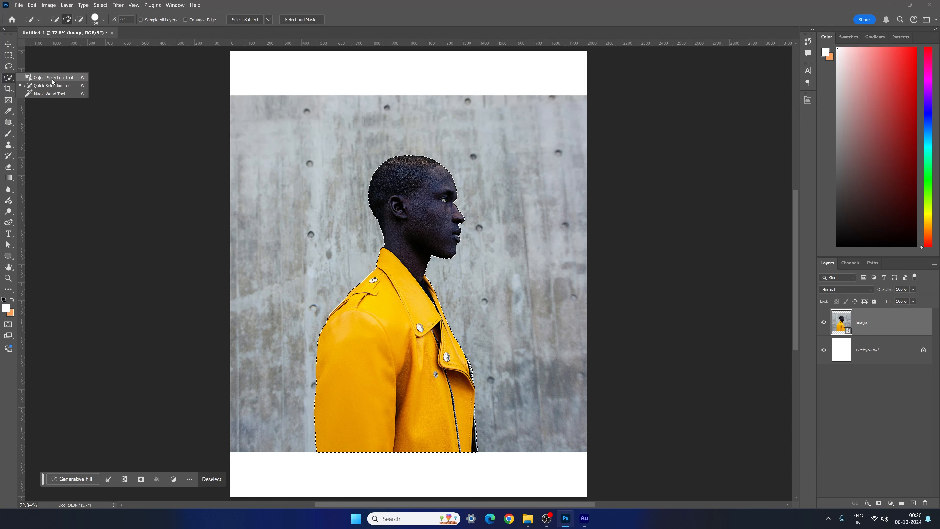
click(58, 88)
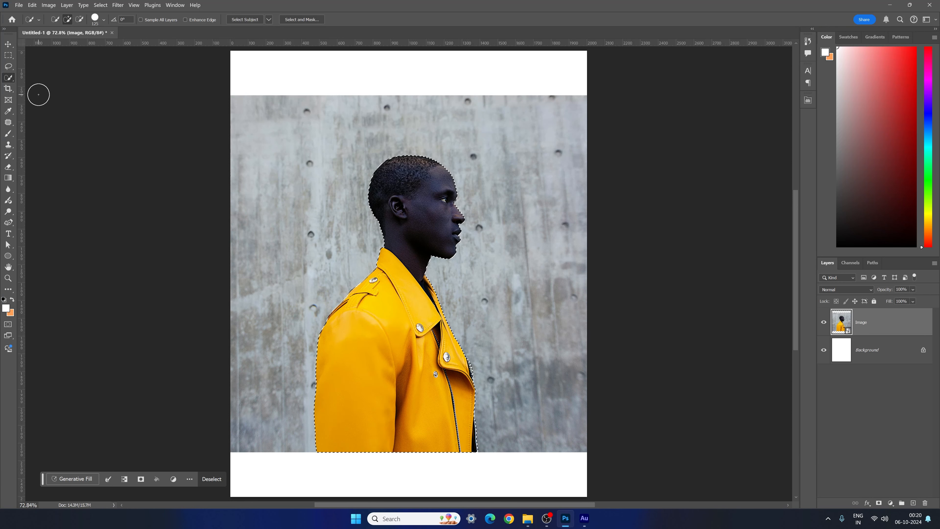
click(11, 168)
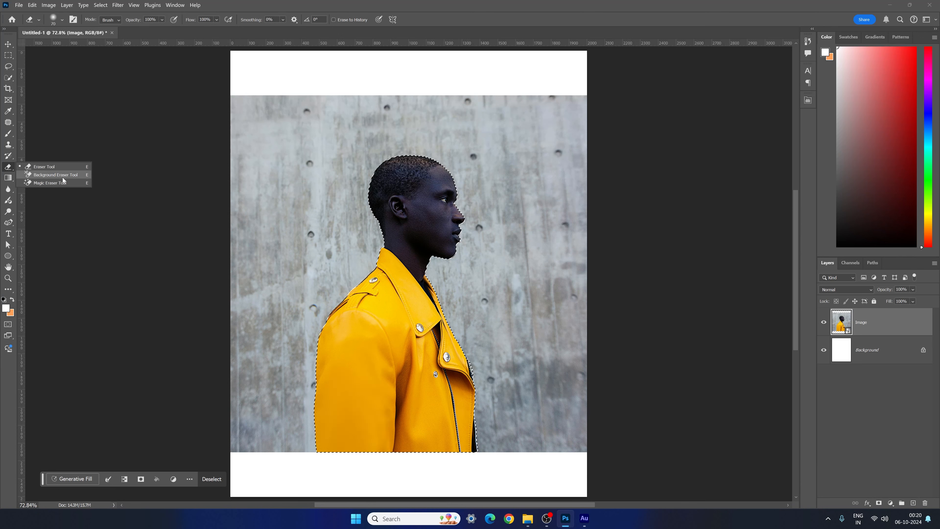
click(11, 168)
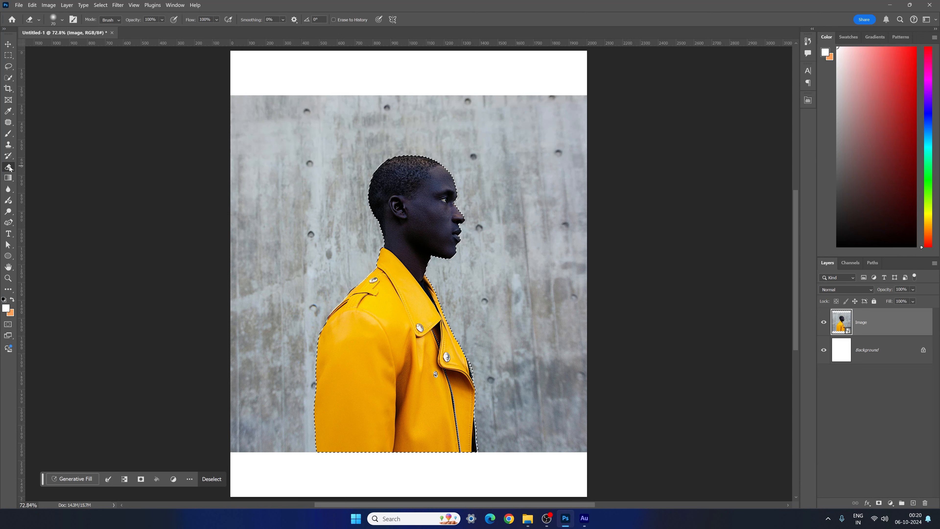
click(8, 44)
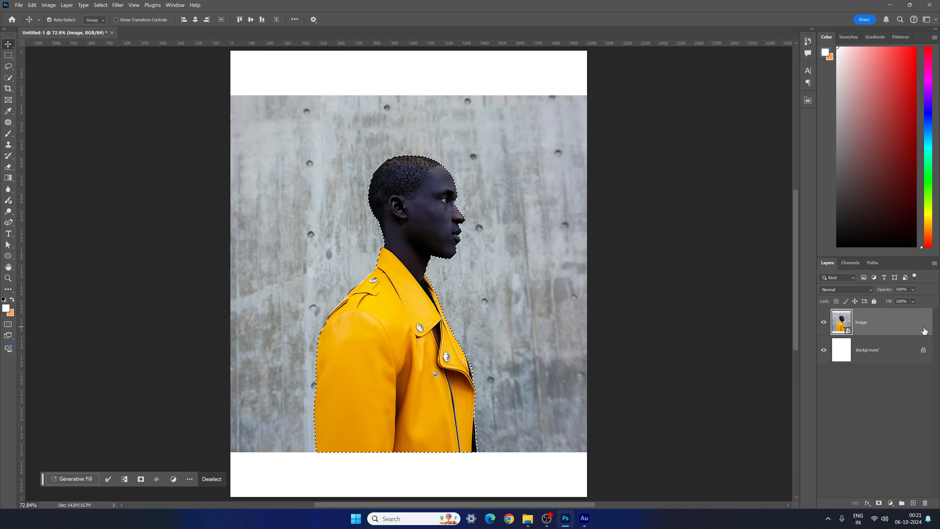
- Mask out the concrete wall on the Image layer using the selection, and move the cutout down about 298 px
click(879, 503)
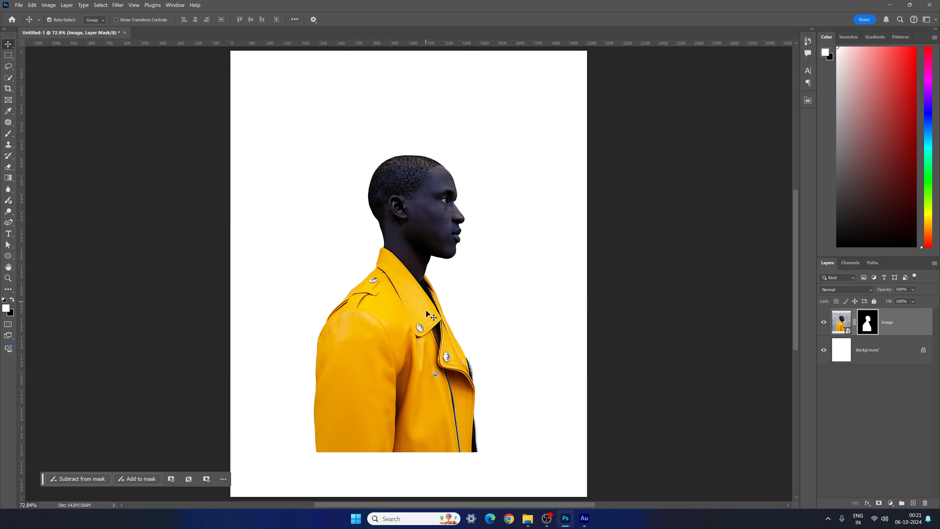
key(ctrl+t)
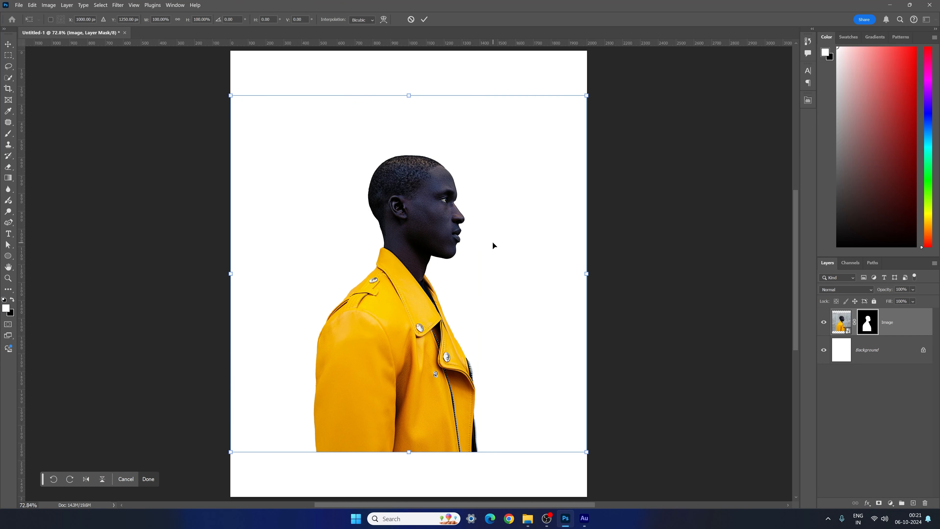
drag(493, 243, 498, 294)
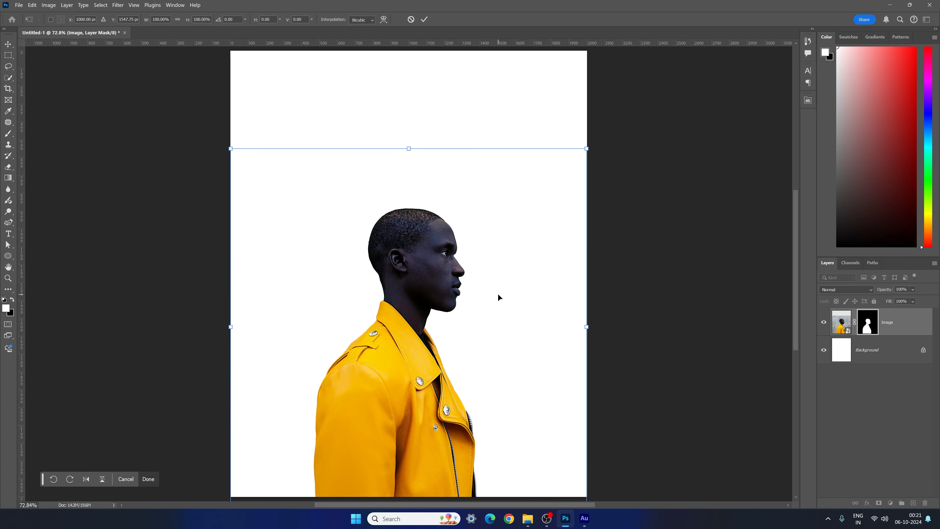
key(Return)
- Place a horizontal guide at the vertical centre of the canvas
key(ctrl+r)
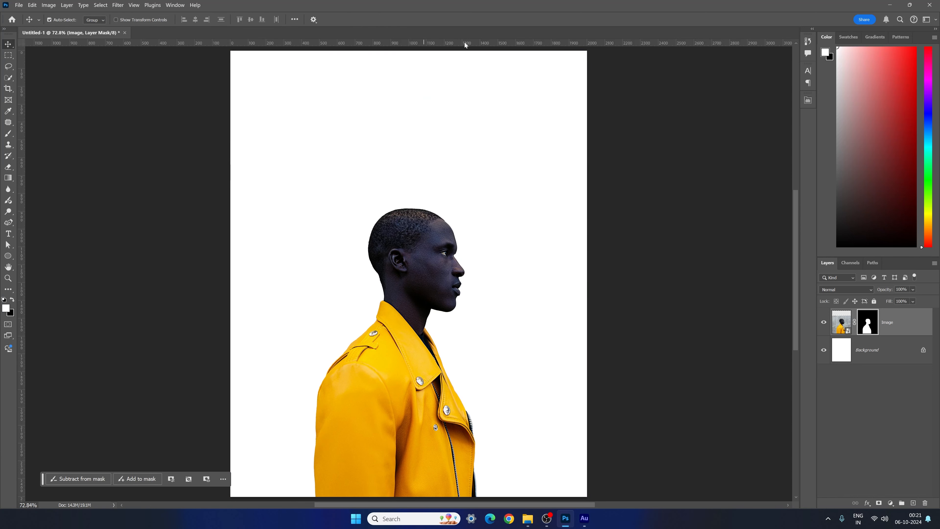
drag(465, 45, 472, 274)
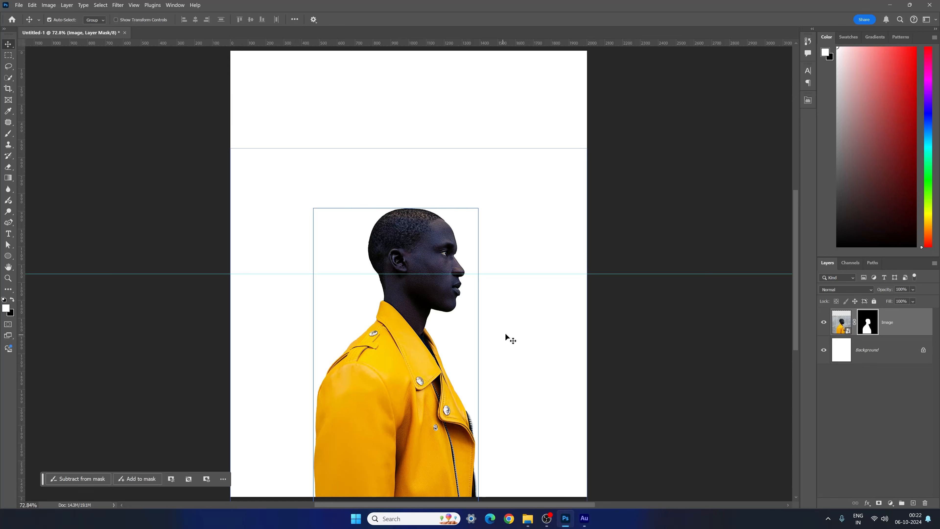
- Move the man's cutout further down and scale it up proportionally to about 116%, filling the lower part of the canvas
drag(431, 306, 428, 334)
key(ctrl+t)
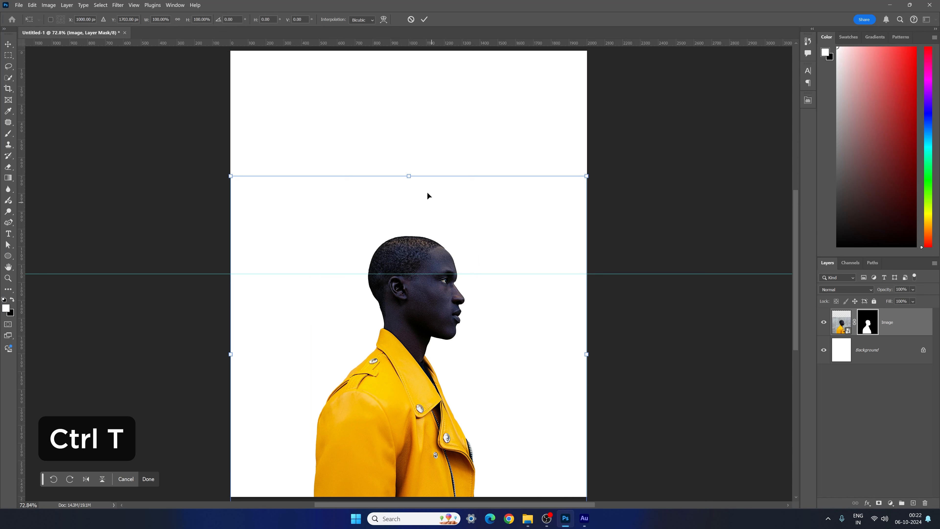
drag(410, 176, 415, 119)
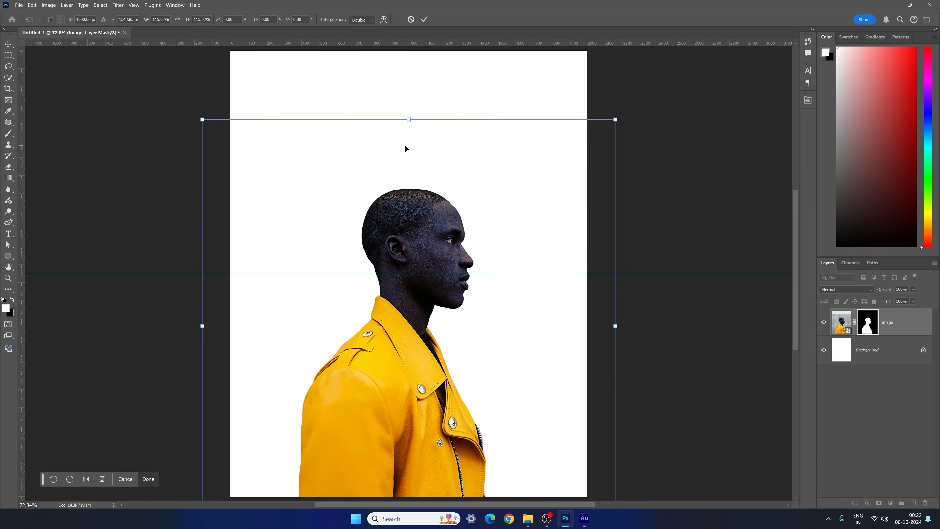
drag(413, 116, 412, 114)
drag(451, 260, 449, 261)
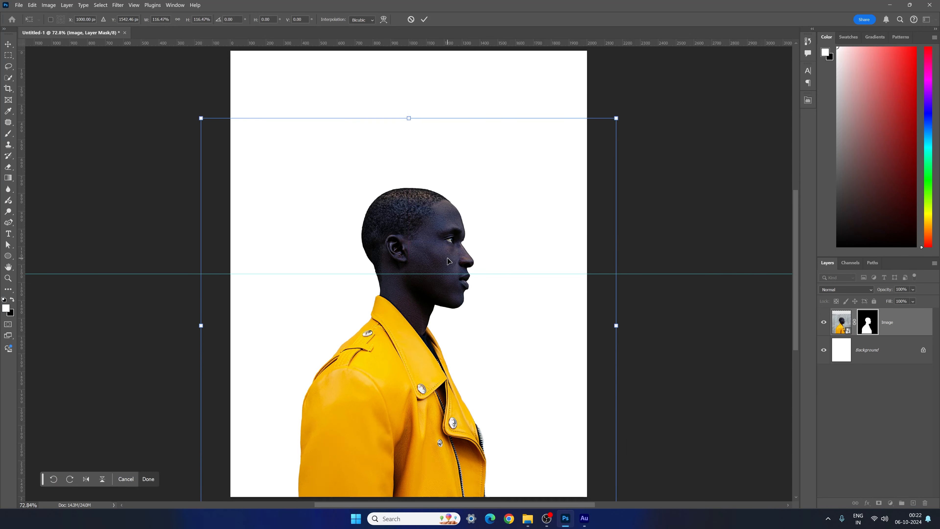
key(Return)
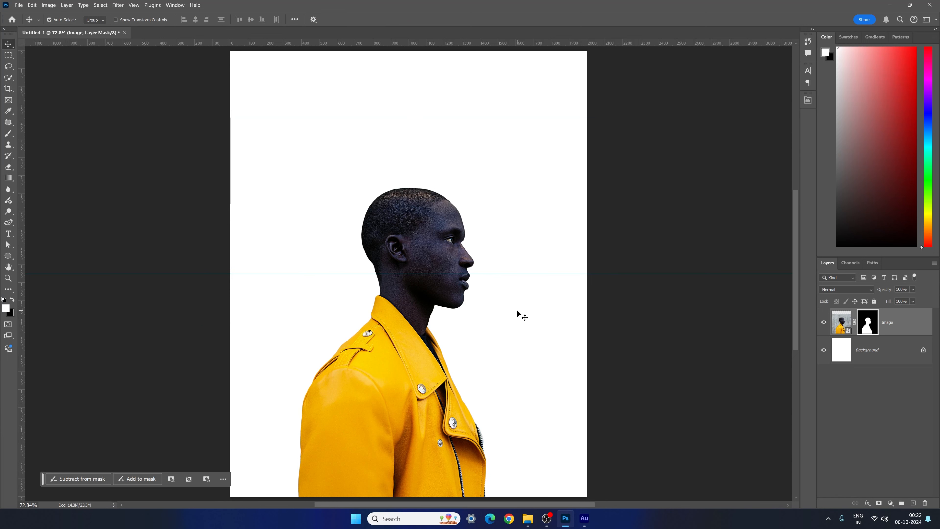
- Add a Solid Color fill layer directly above the Background, using a bright yellow sampled from the man's jacket
click(864, 360)
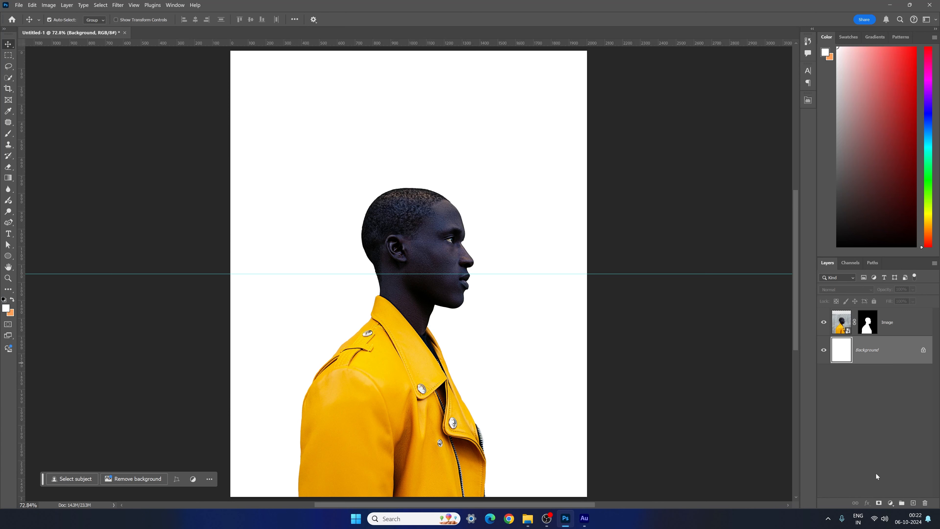
click(890, 502)
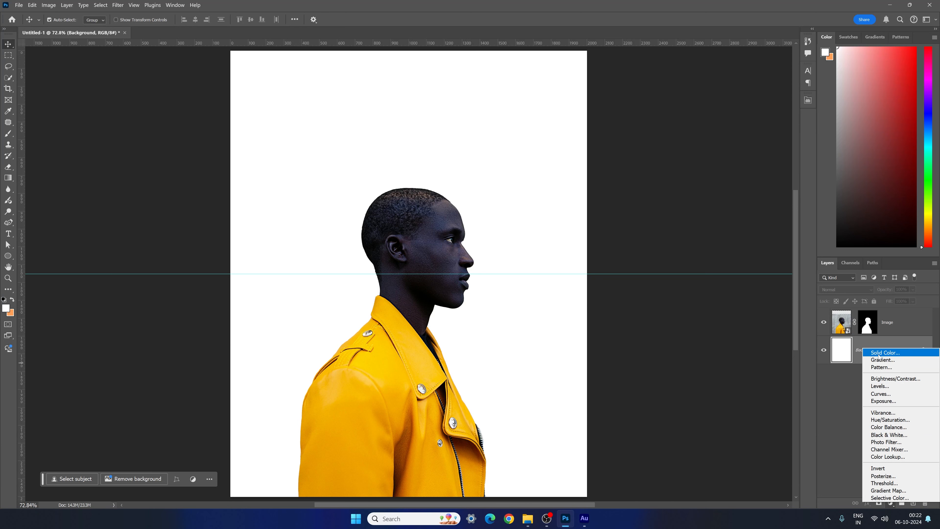
click(895, 354)
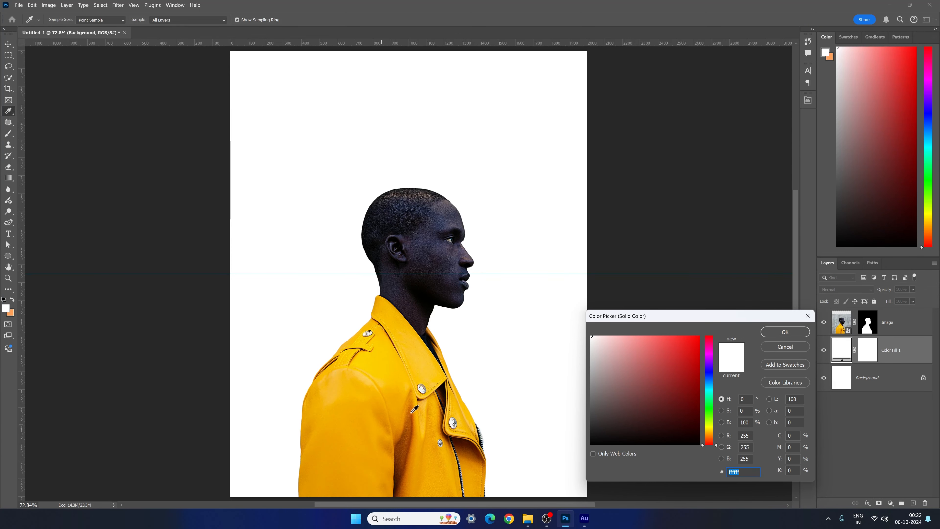
click(398, 412)
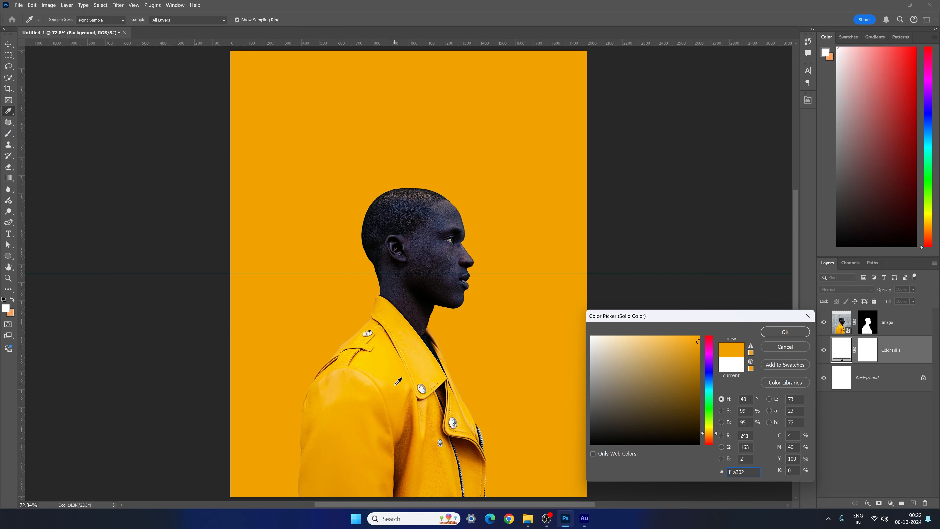
click(399, 382)
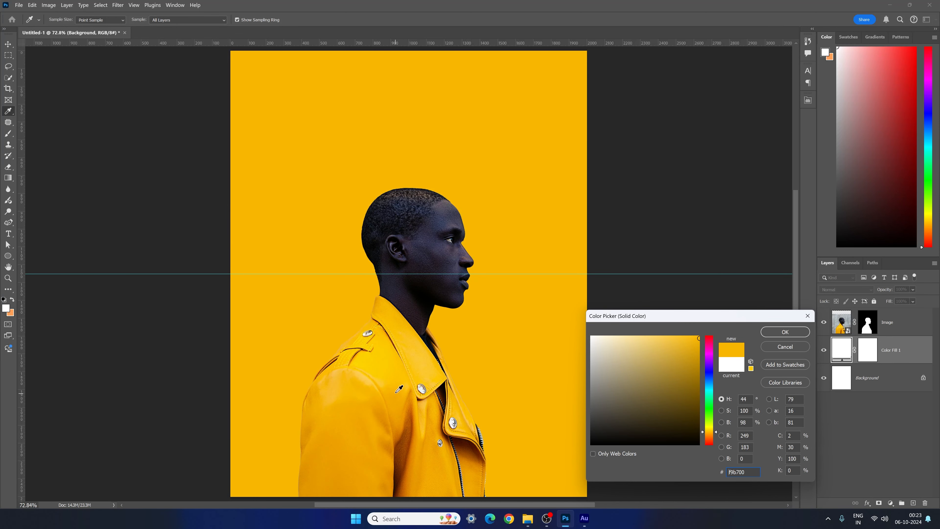
click(397, 395)
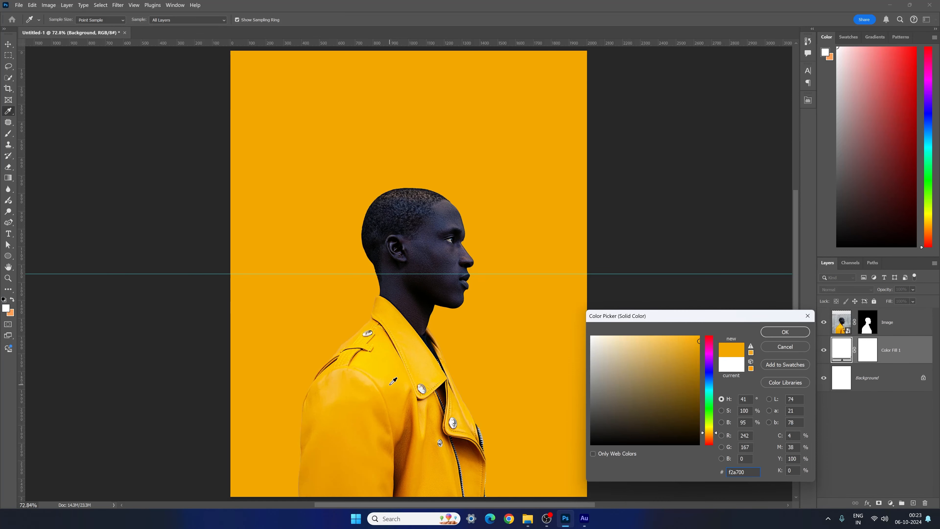
click(393, 384)
click(391, 378)
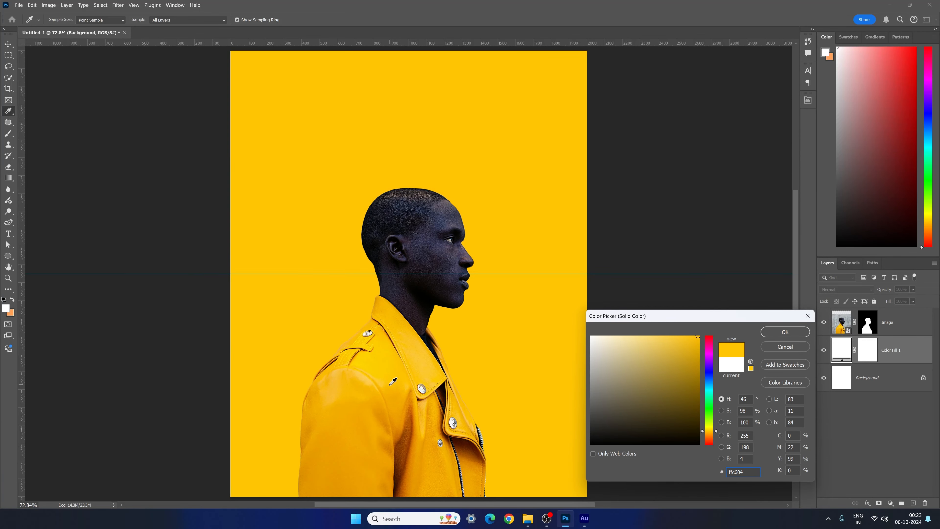
click(393, 382)
click(392, 378)
click(393, 378)
click(785, 332)
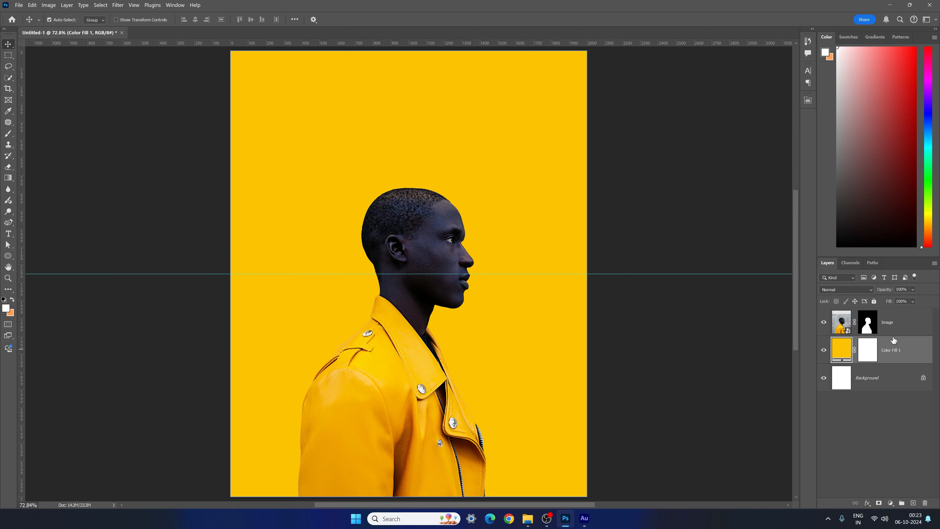
- Draw a white circle about 1740 px in diameter behind the man's head and shoulders, above the yellow fill layer
click(893, 324)
click(8, 256)
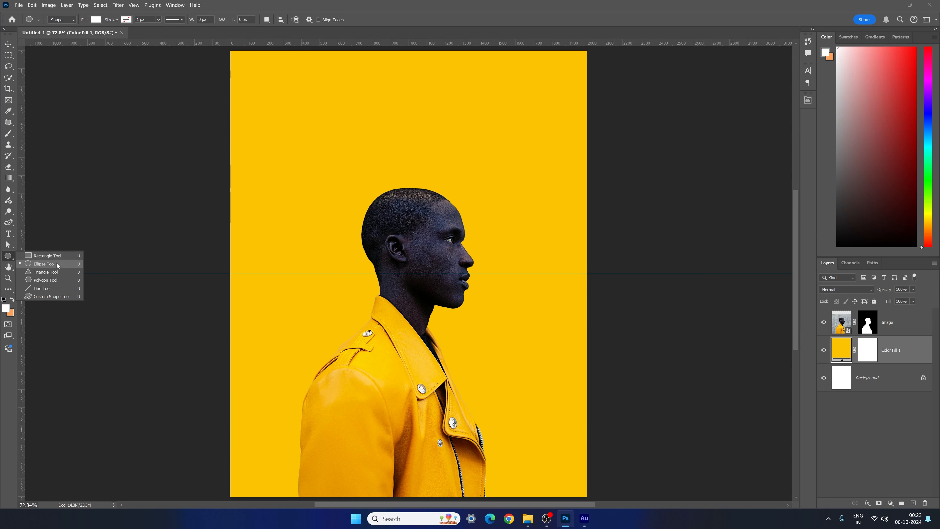
click(45, 264)
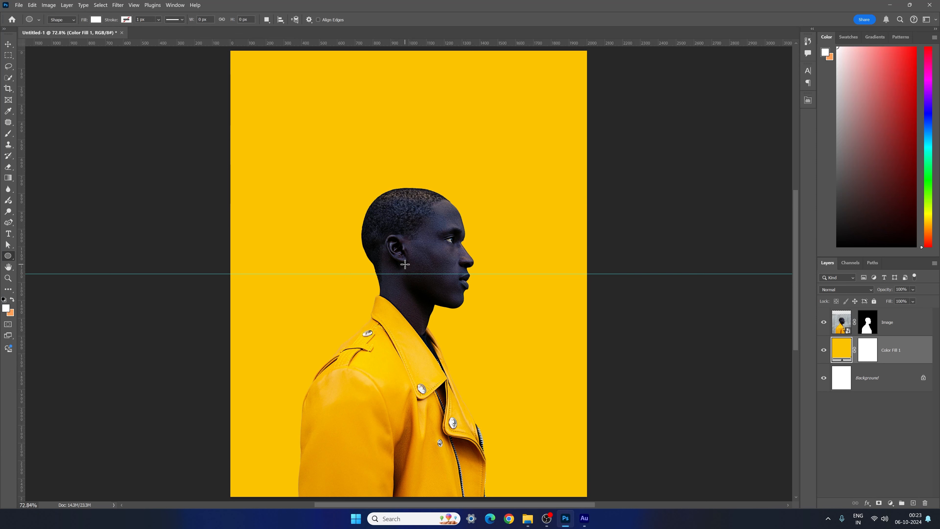
drag(405, 264, 559, 466)
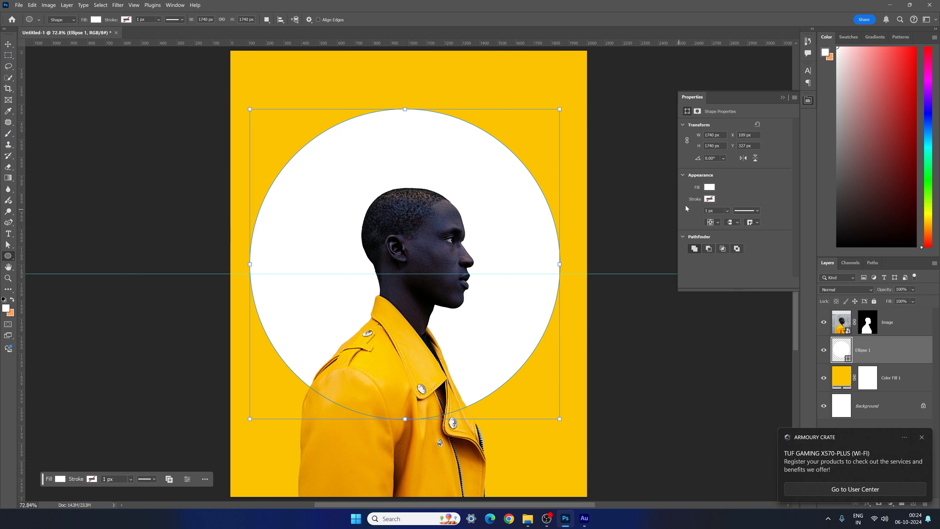
- Check the fill and stroke colour settings of the white circle
click(710, 187)
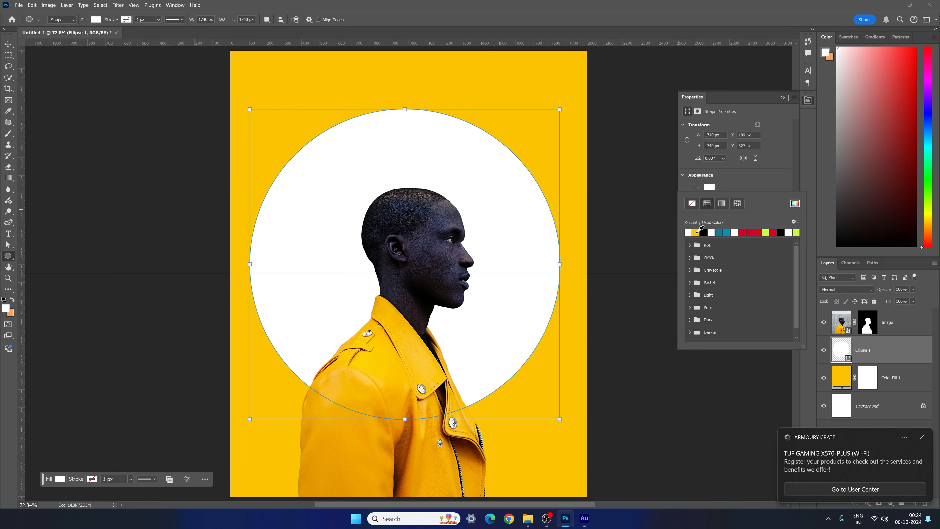
click(723, 191)
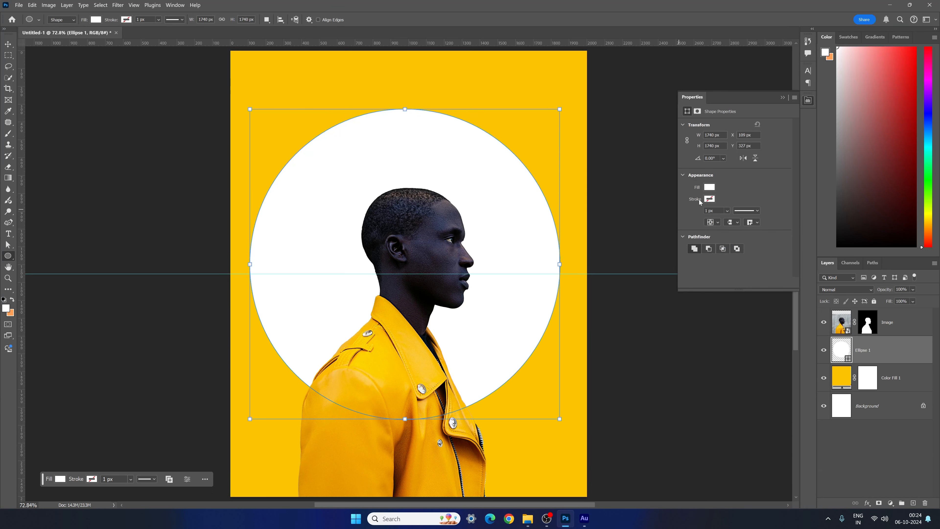
click(709, 199)
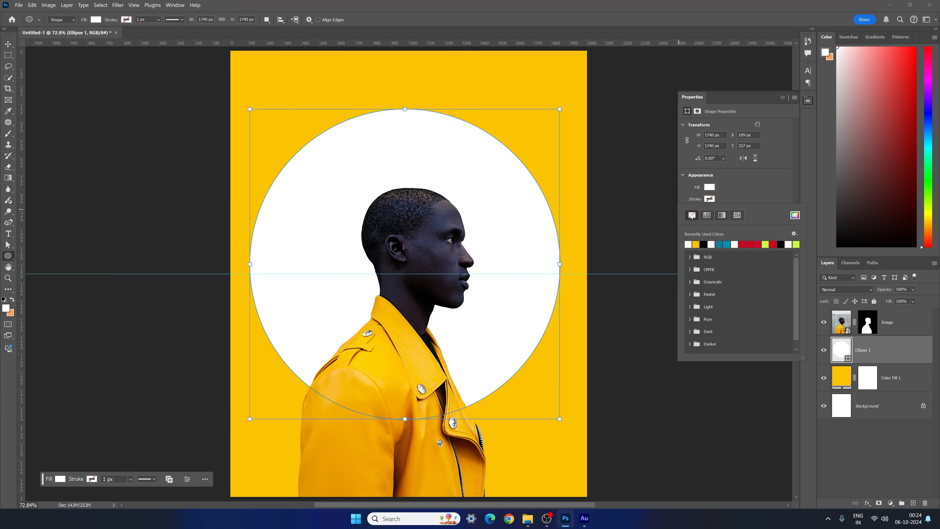
click(728, 200)
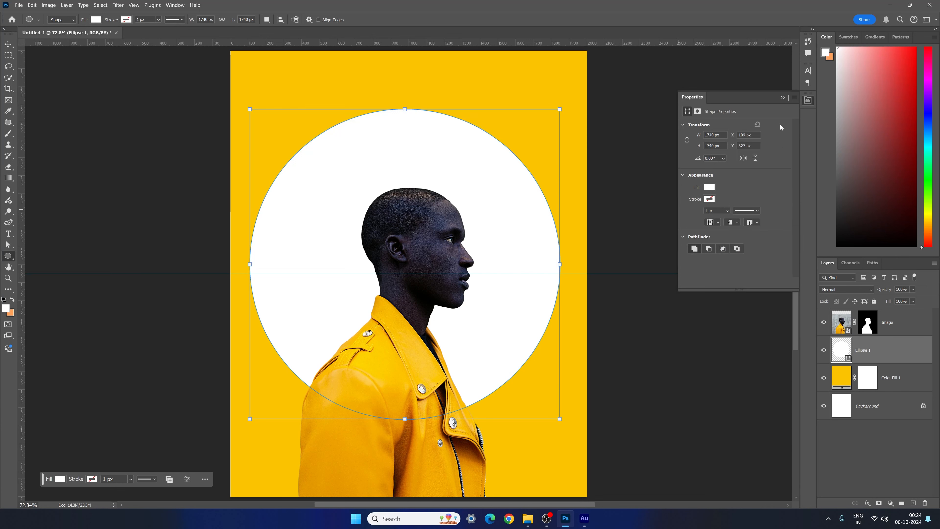
click(807, 100)
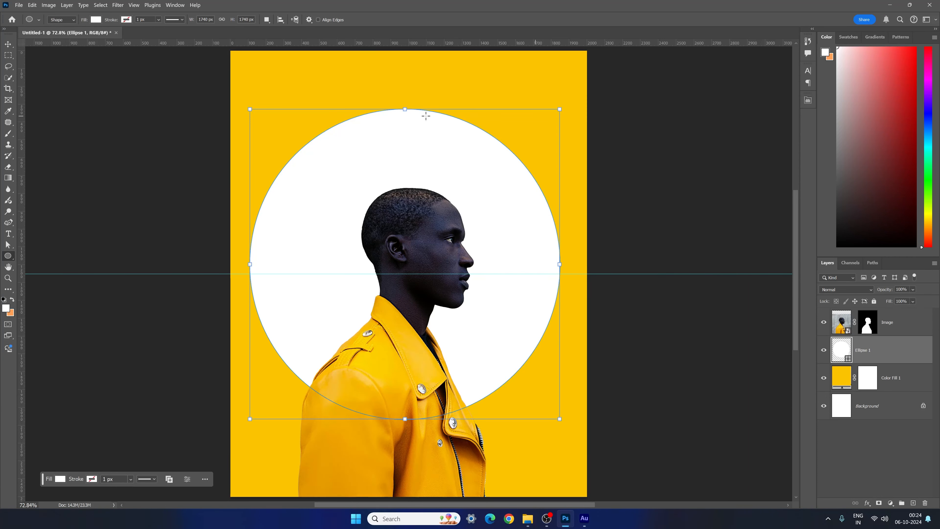
key(v)
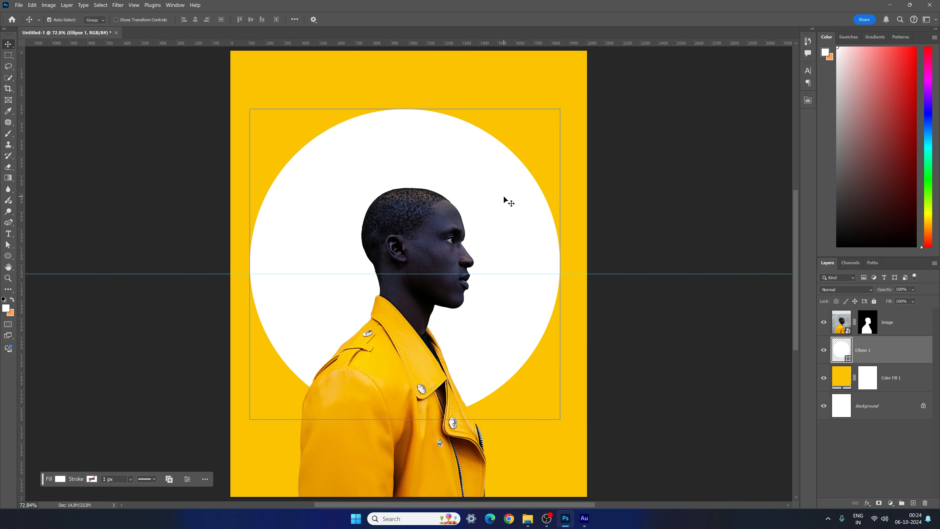
- Centre the white circle on the canvas by moving it slightly down, and lower its layer opacity to 20%
mouse_move(504, 199)
mouse_down()
mouse_move(508, 191)
mouse_move(520, 212)
mouse_move(509, 208)
mouse_up()
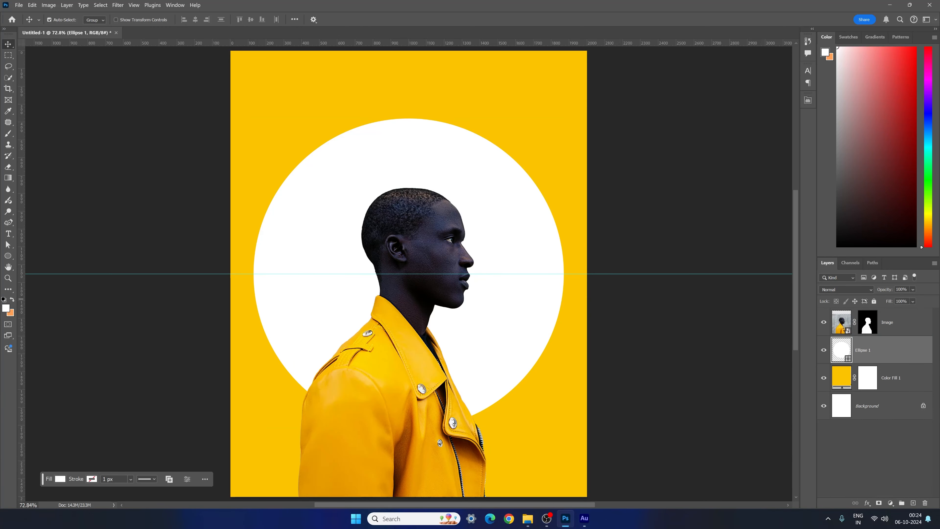
click(912, 291)
drag(900, 300, 901, 301)
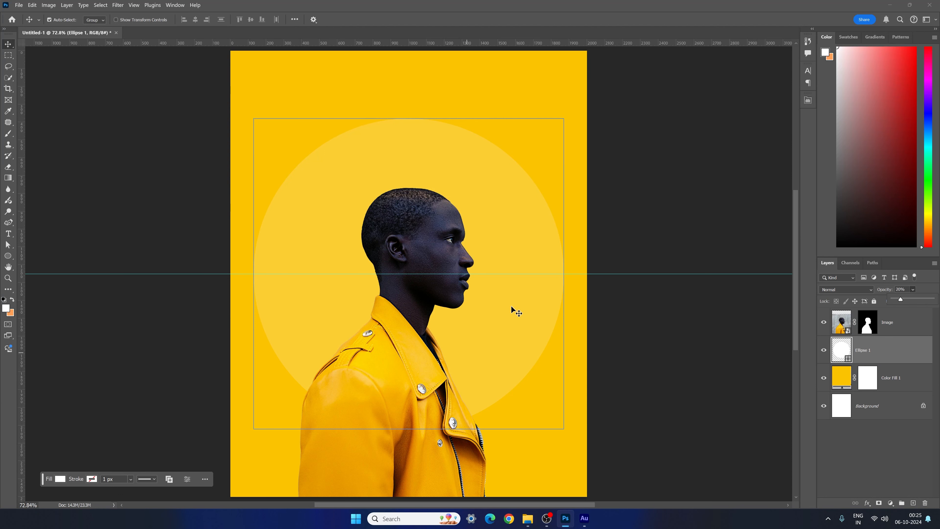
click(615, 259)
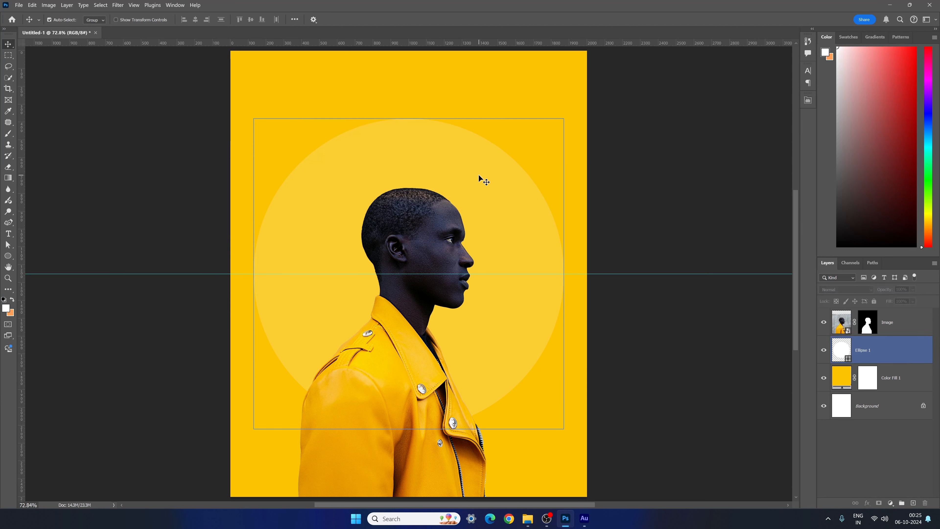
- Select the man's image layer and set up the Horizontal Type tool with the Bebas Neue Pro font in Bold
click(913, 331)
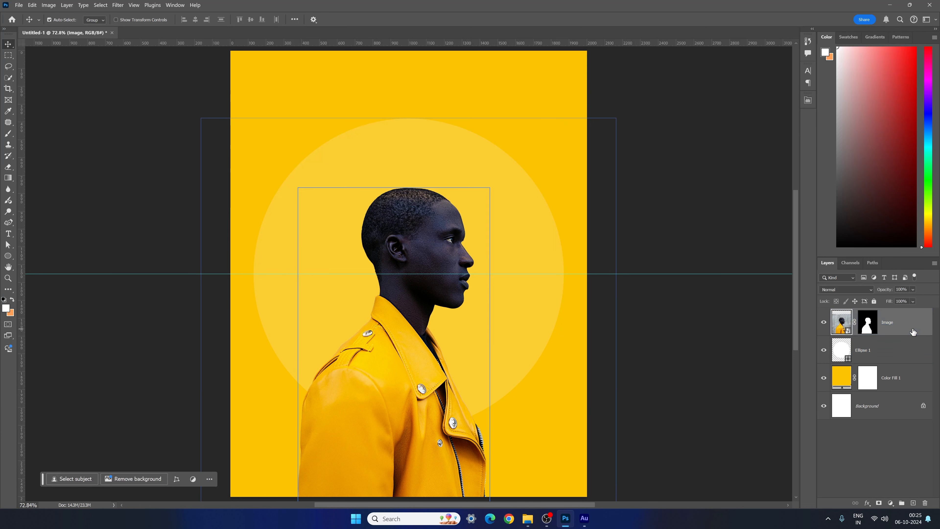
drag(8, 234, 43, 234)
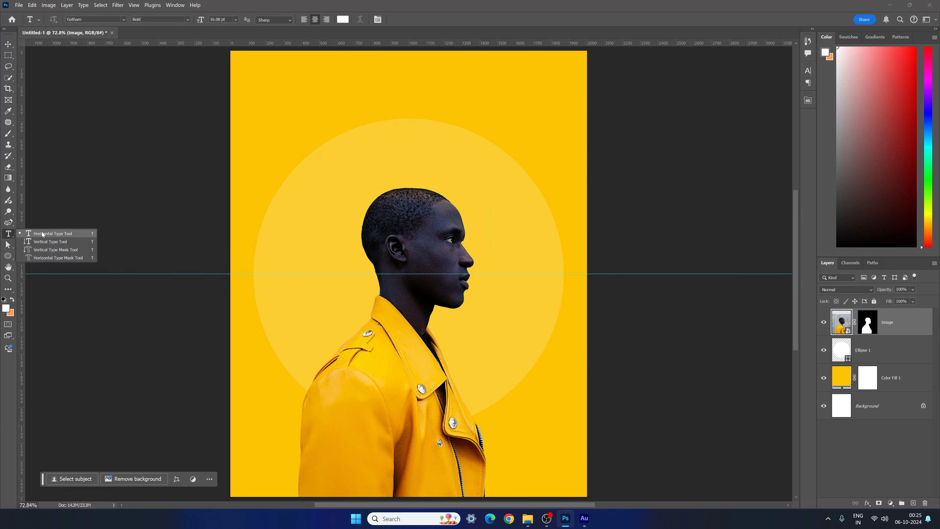
click(54, 232)
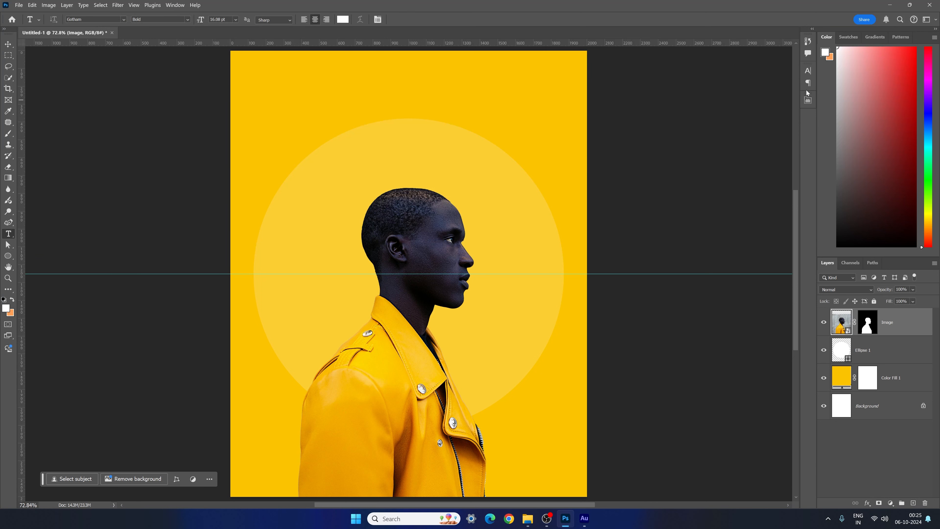
click(808, 71)
click(731, 84)
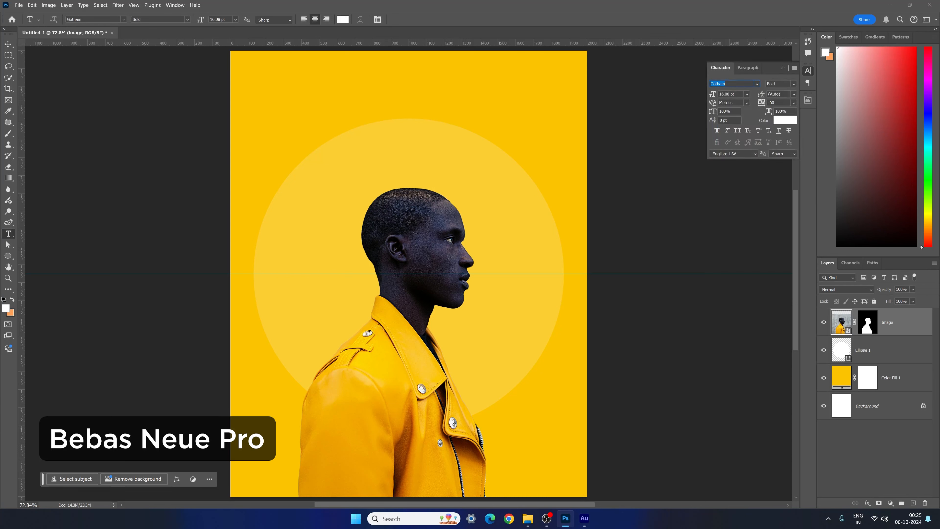
text(ebas Neue Pro)
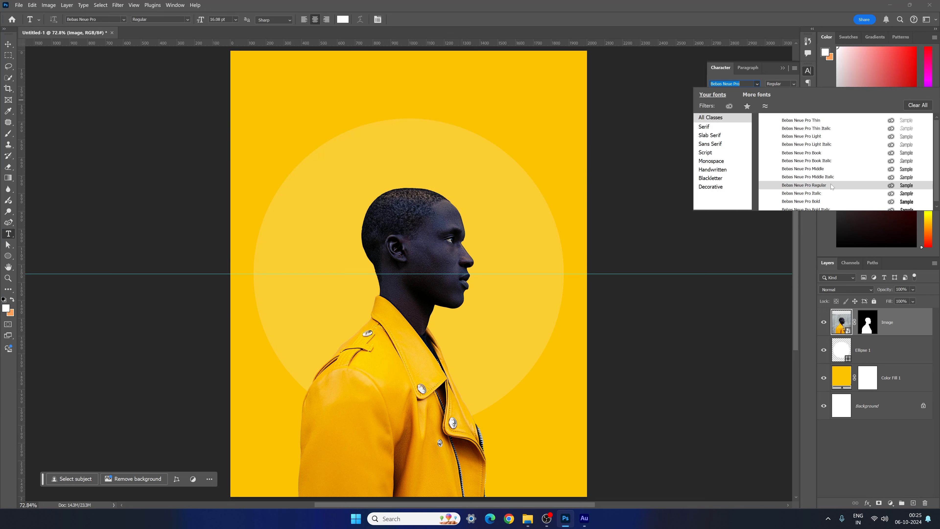
scroll(832, 187, down, 1)
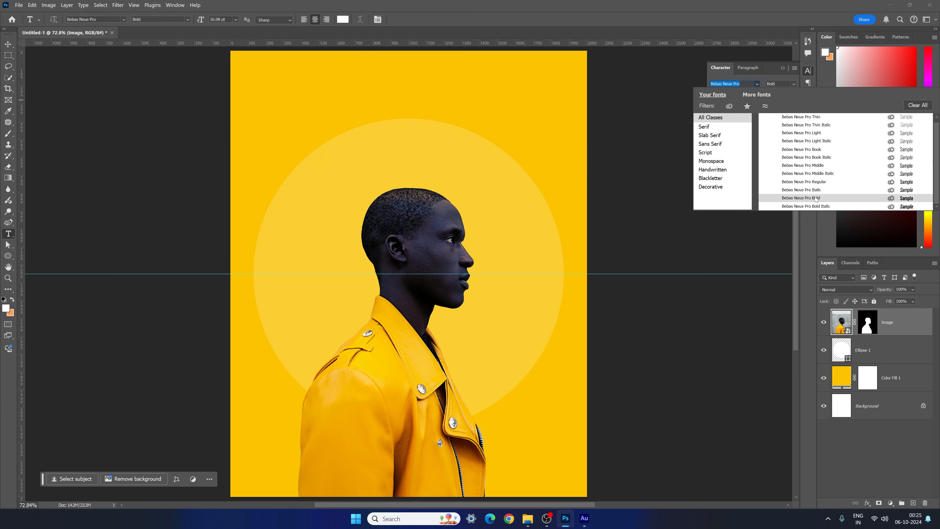
click(818, 198)
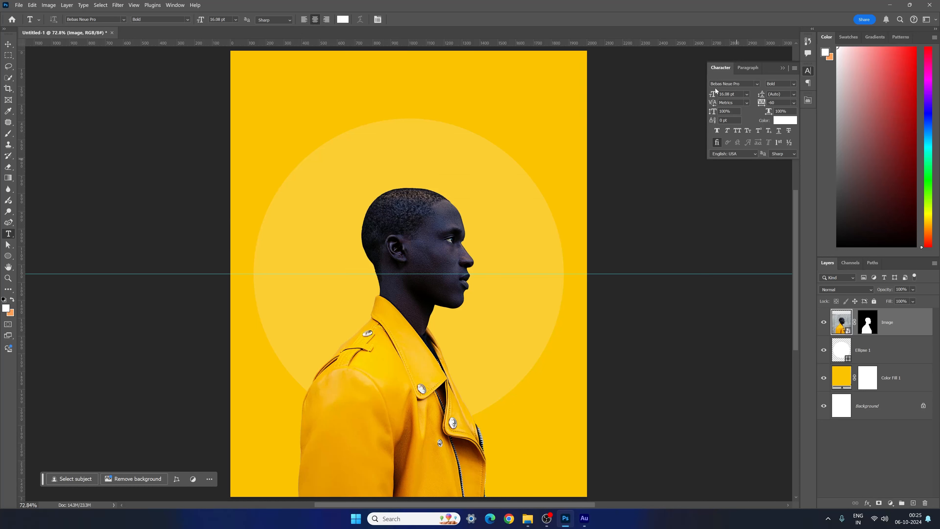
click(782, 153)
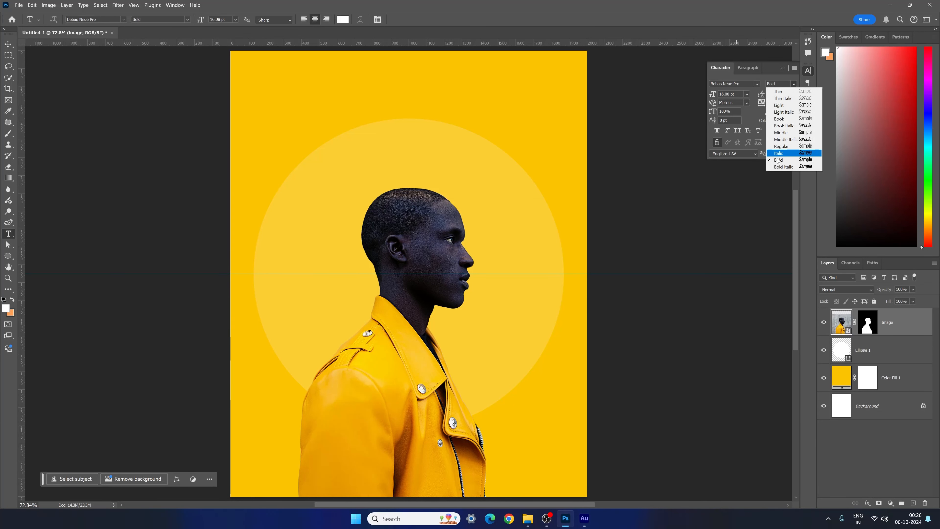
click(783, 154)
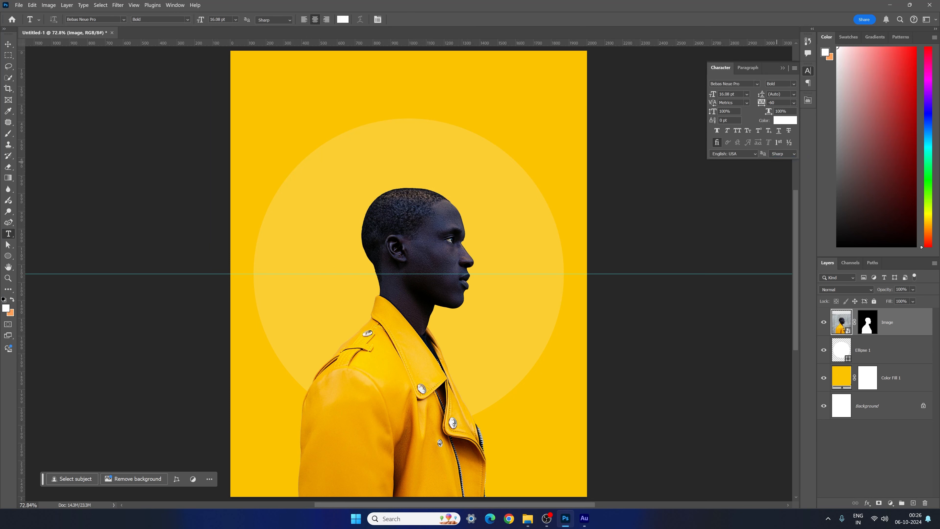
- Add the text "CREATE" above the man's head and set its font size to 120 pt
click(408, 138)
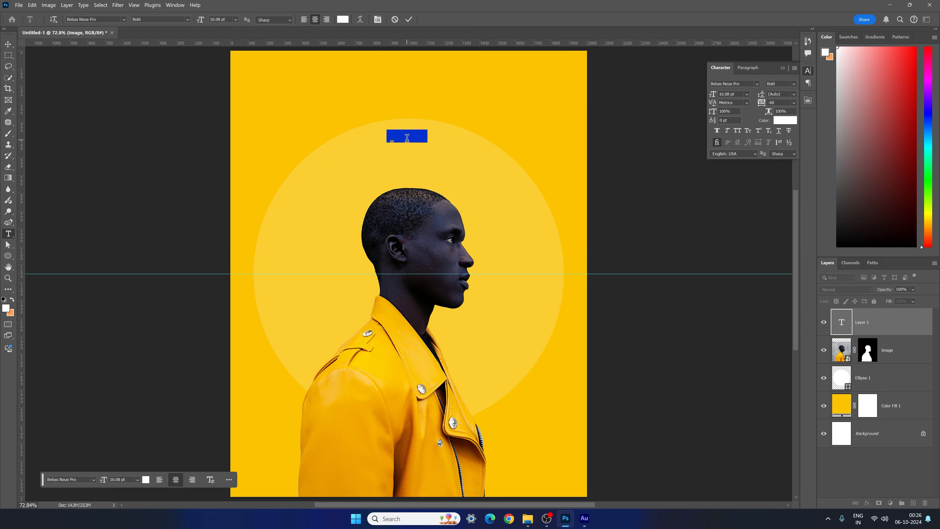
text(CREATE)
double_click(413, 135)
key(ctrl+a)
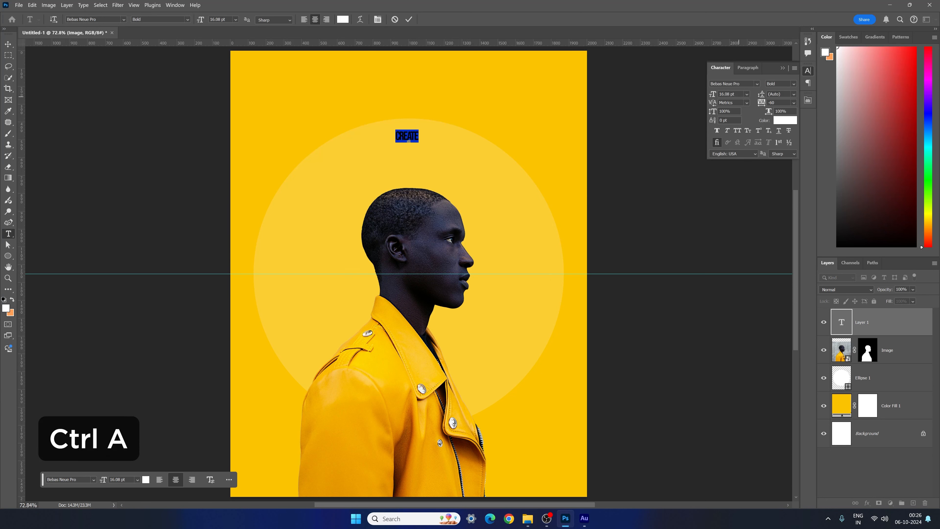
click(728, 94)
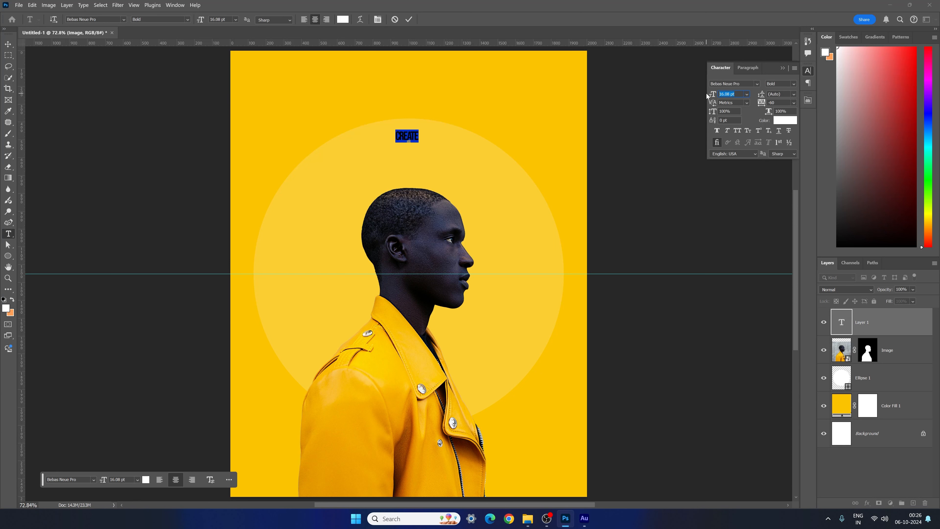
text(120)
key(Return)
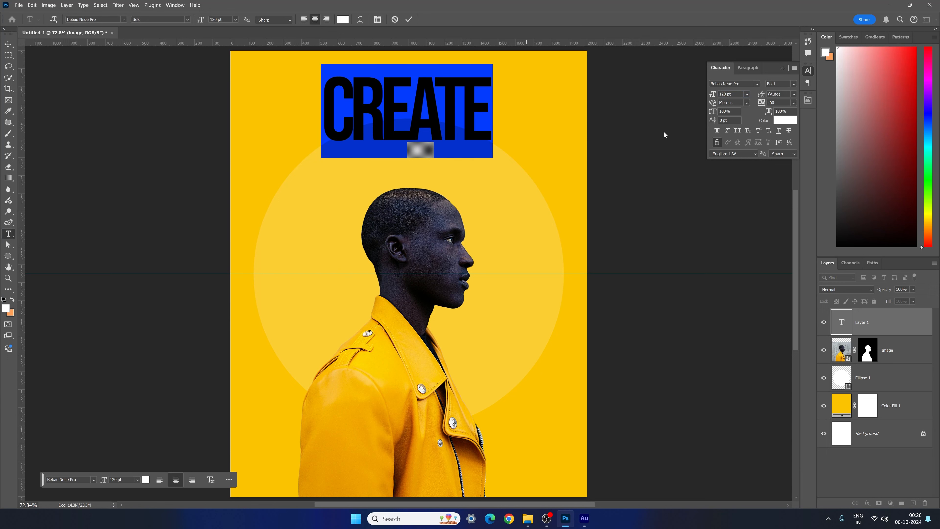
- Colour the "CREATE" text dark bluish purple (#302e45), sampled from the man's face
click(784, 120)
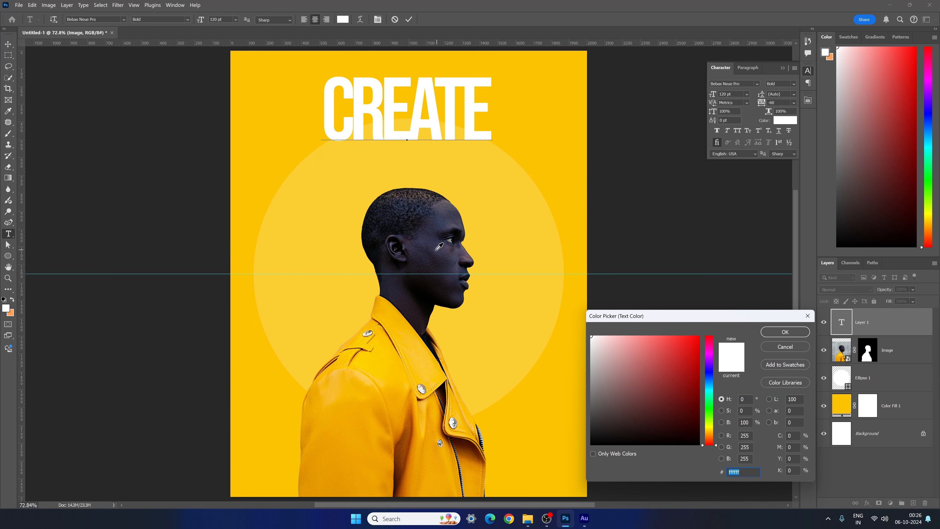
click(440, 257)
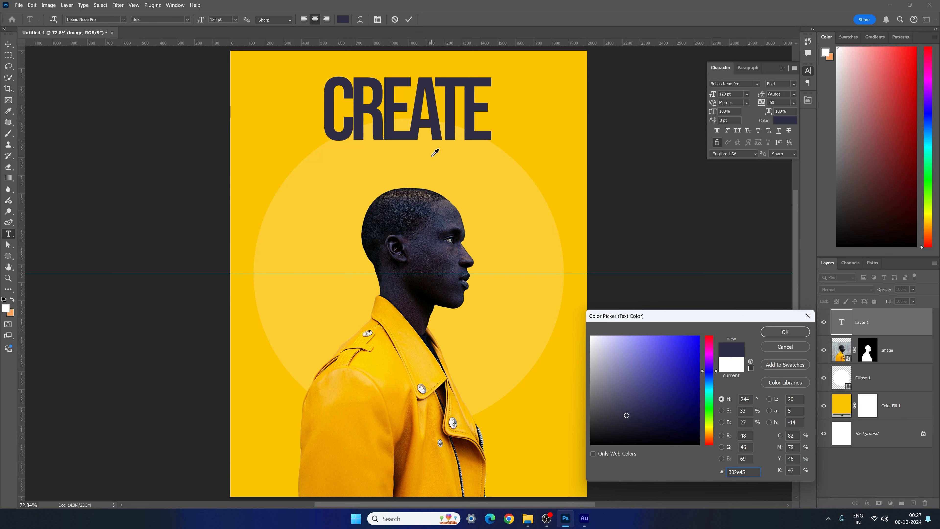
click(776, 331)
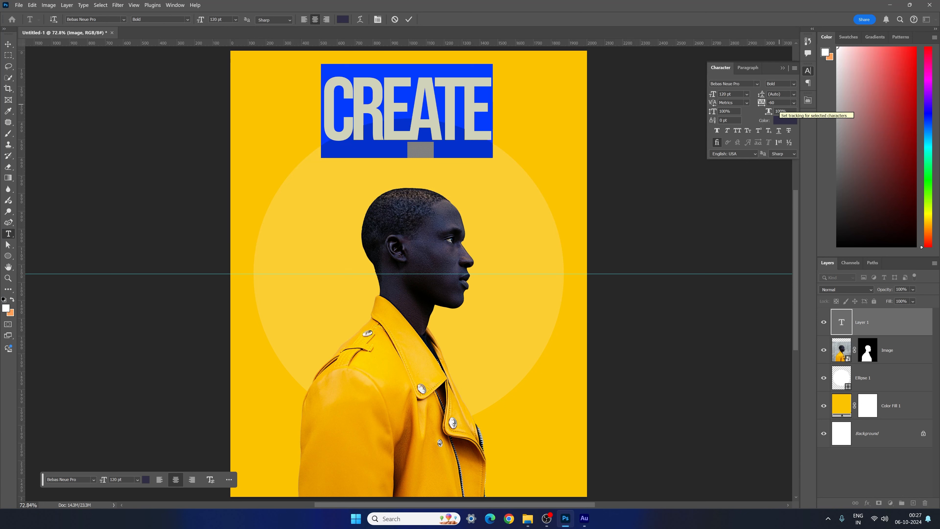
- Set the tracking of the "CREATE" text to -50 and commit the text edit
click(766, 102)
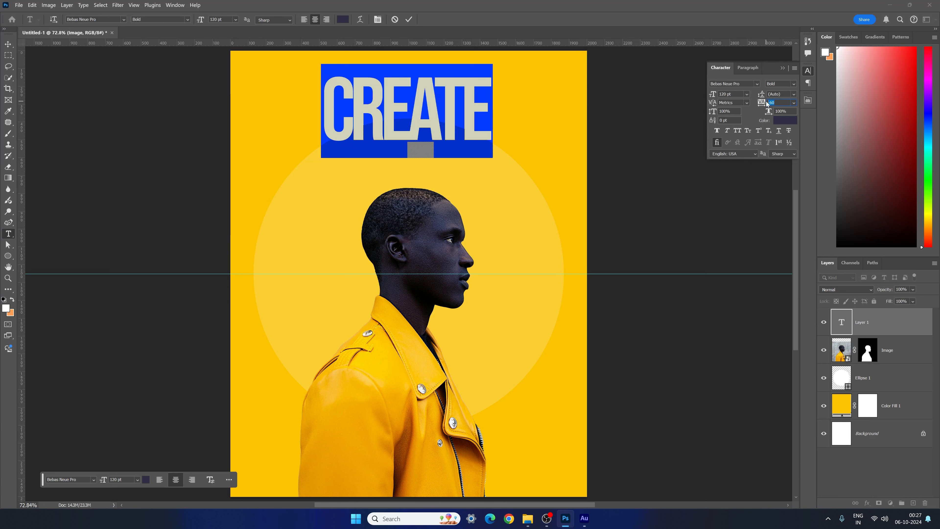
key(Return)
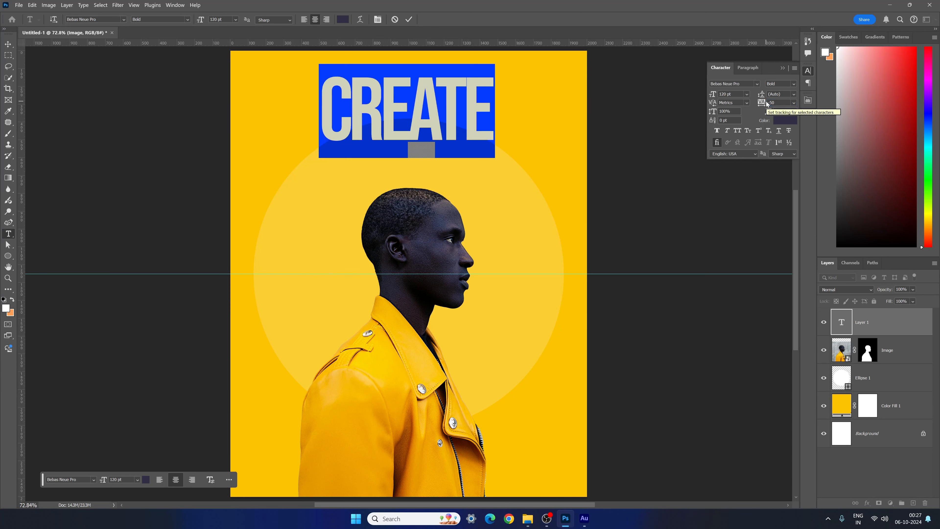
click(810, 72)
click(12, 46)
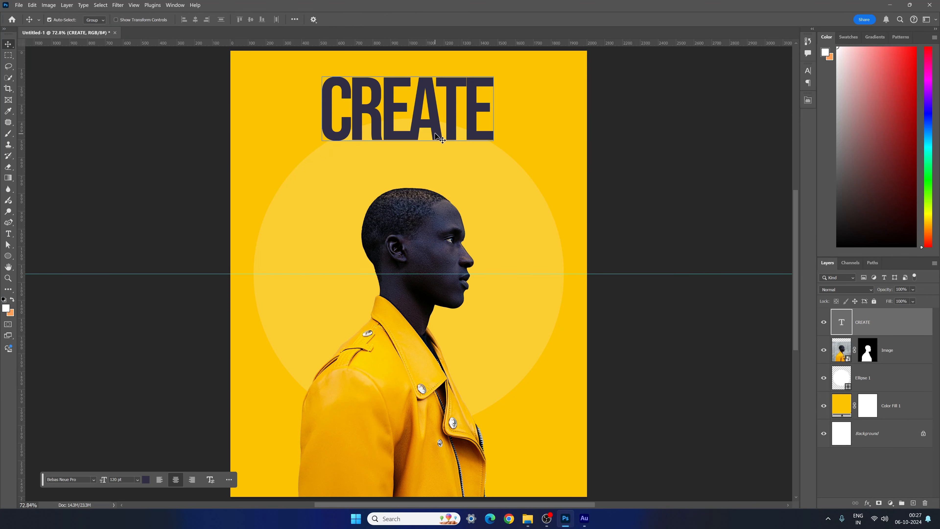
- Move the "CREATE" text down over the circle's upper edge, and shift the man's cutout down to leave space beneath it
drag(439, 133, 440, 153)
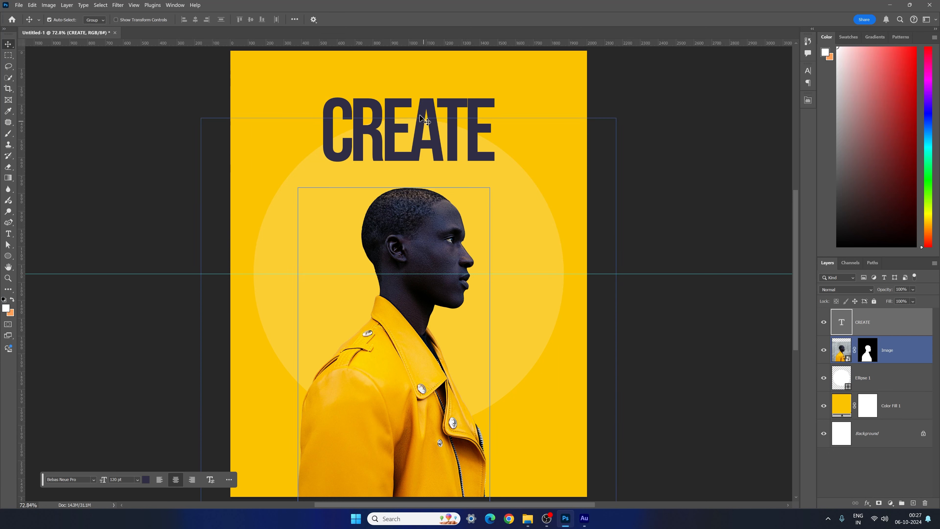
click(425, 237)
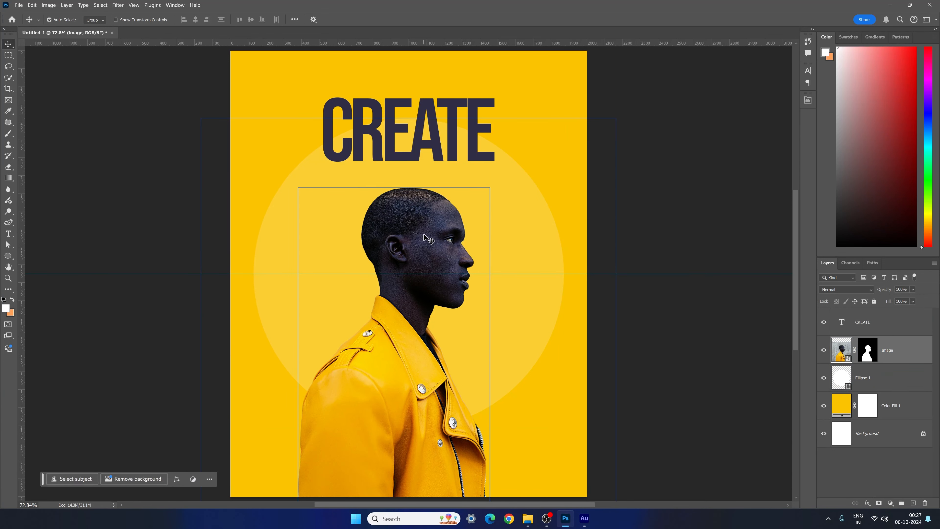
drag(425, 234, 423, 256)
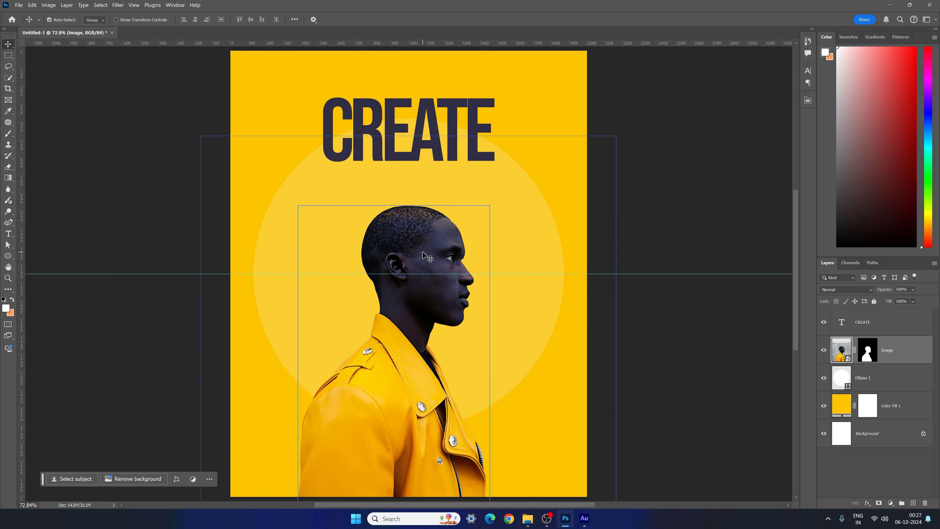
mouse_move(451, 129)
mouse_down()
mouse_move(450, 119)
mouse_move(449, 128)
mouse_move(434, 129)
mouse_up()
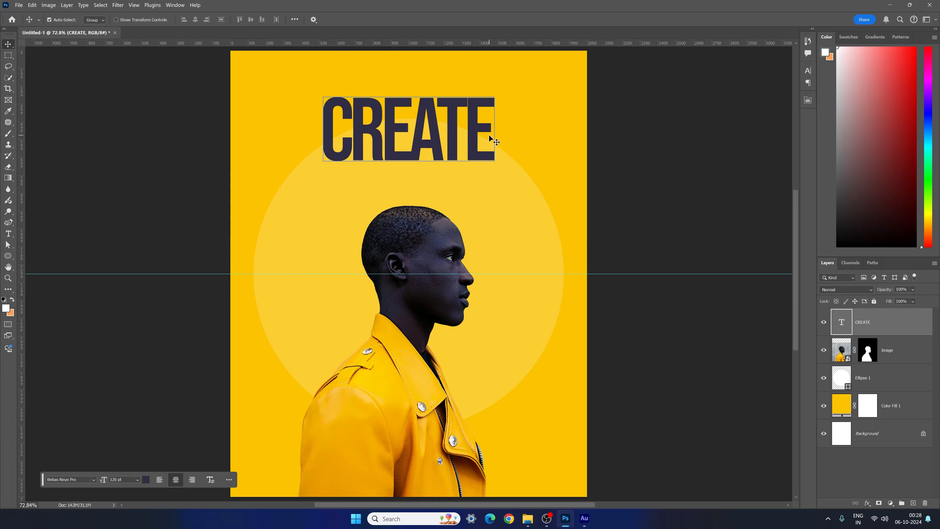
click(313, 216)
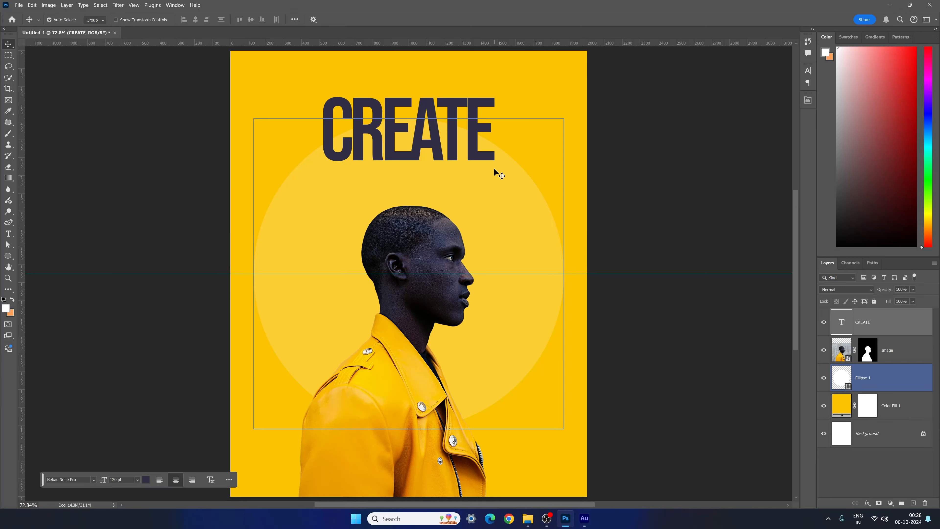
click(527, 173)
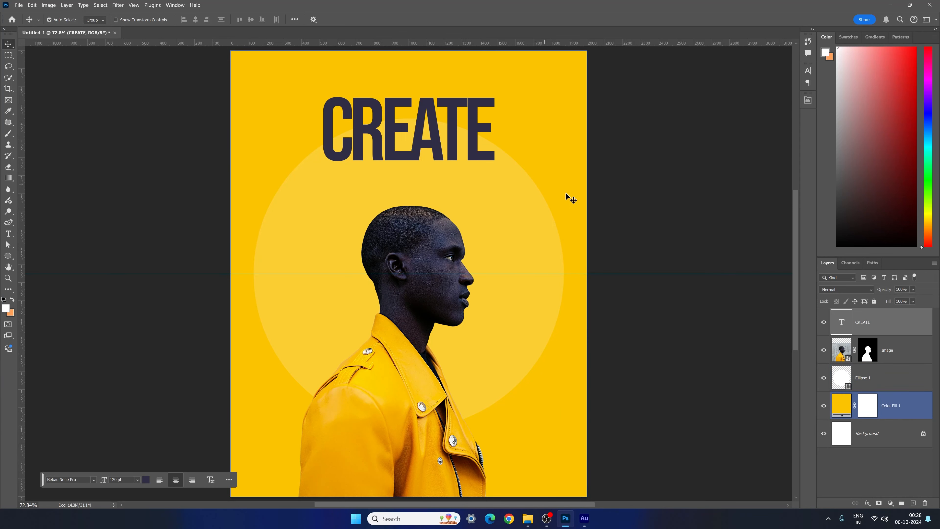
click(489, 173)
click(454, 143)
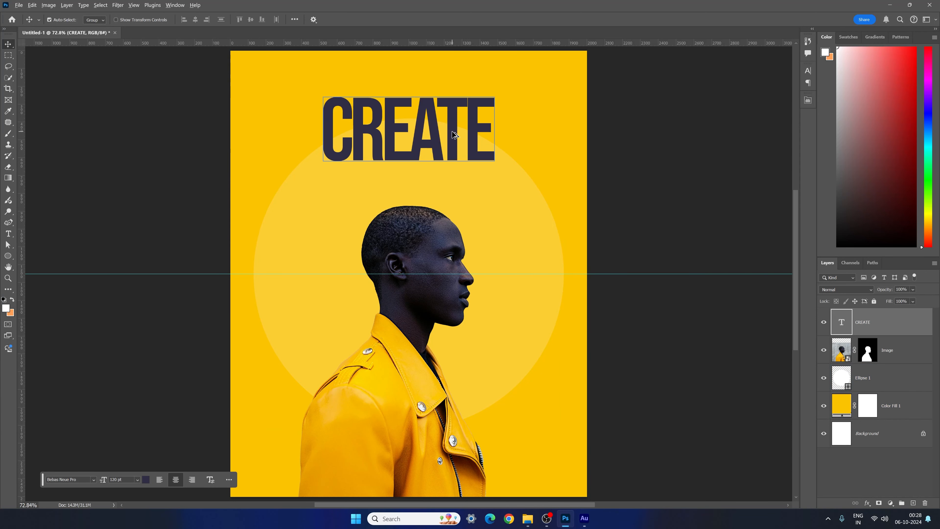
- Duplicate the "CREATE" text directly below the original and change the copy's wording to "Something"
drag(455, 134, 377, 197)
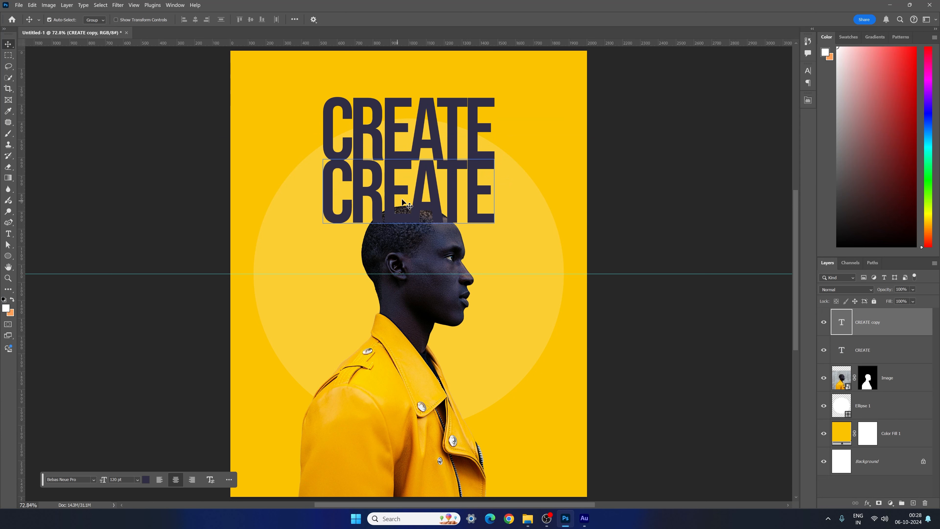
double_click(414, 192)
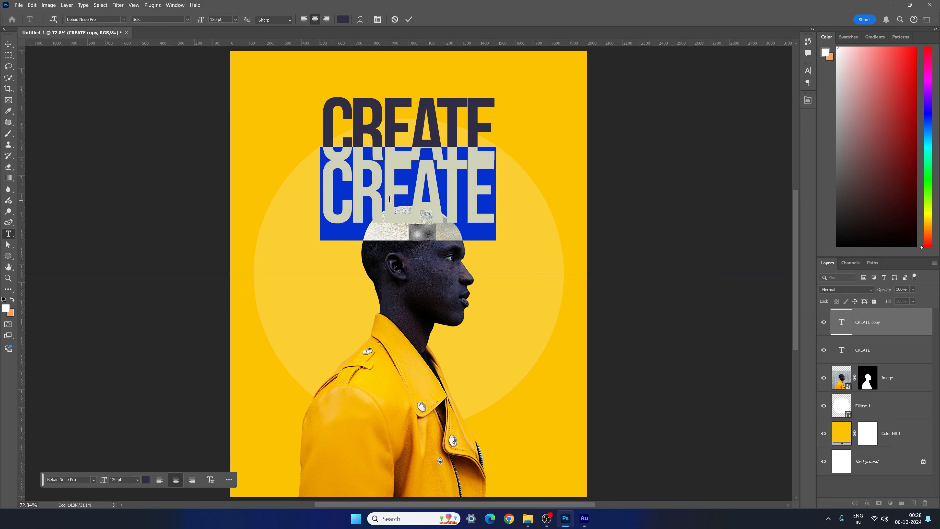
text(Somethin)
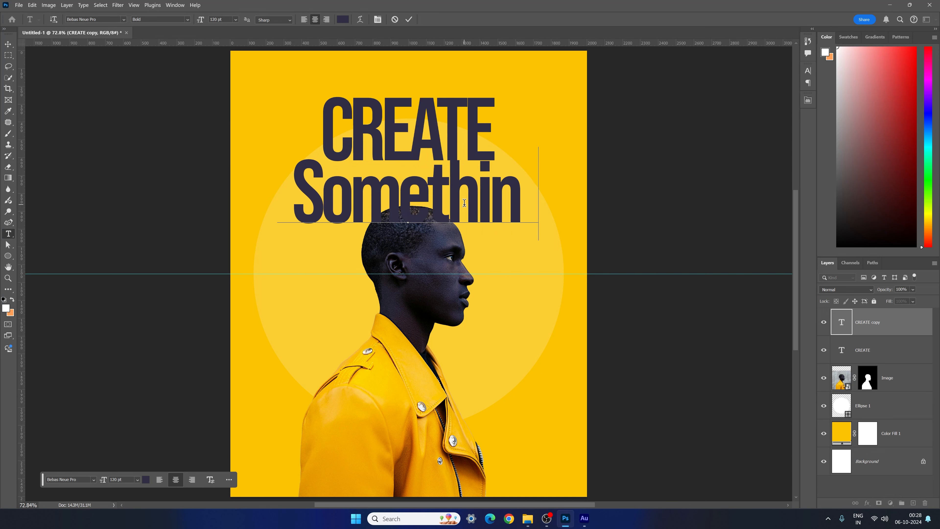
text(g)
- Set the whole "Something" text in Brittany Signature Regular at 90 pt
key(ctrl+a)
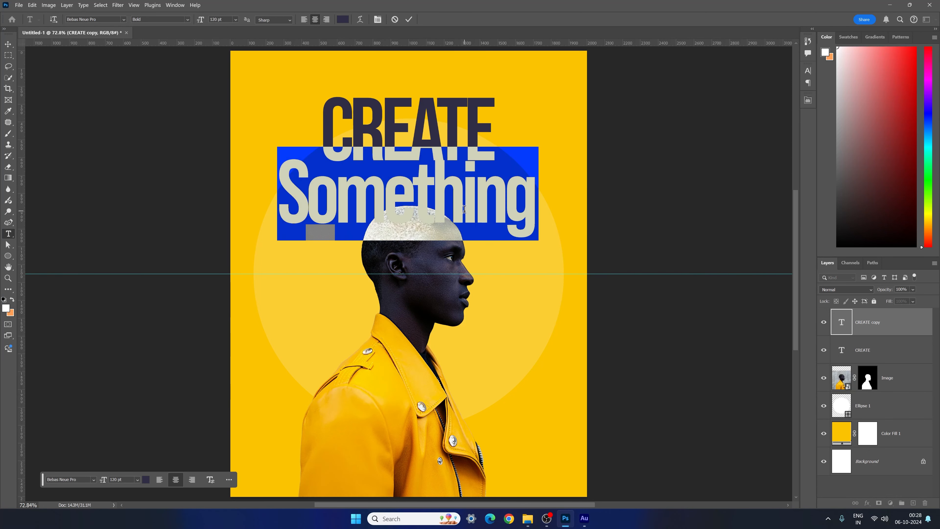
click(806, 73)
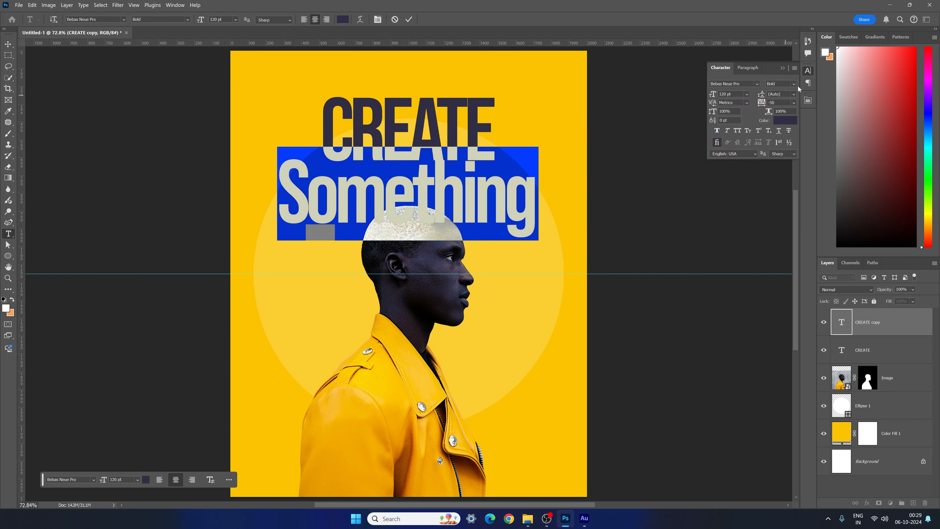
click(170, 8)
click(182, 93)
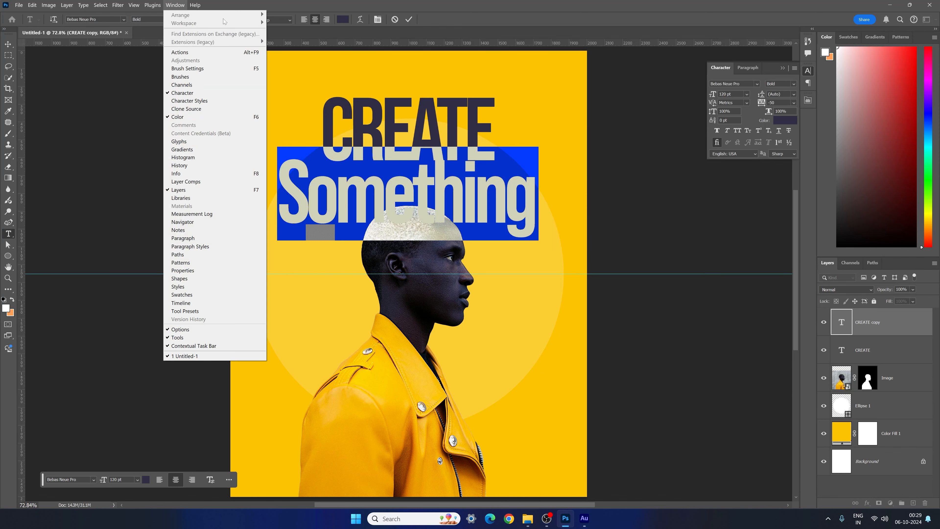
text(bri)
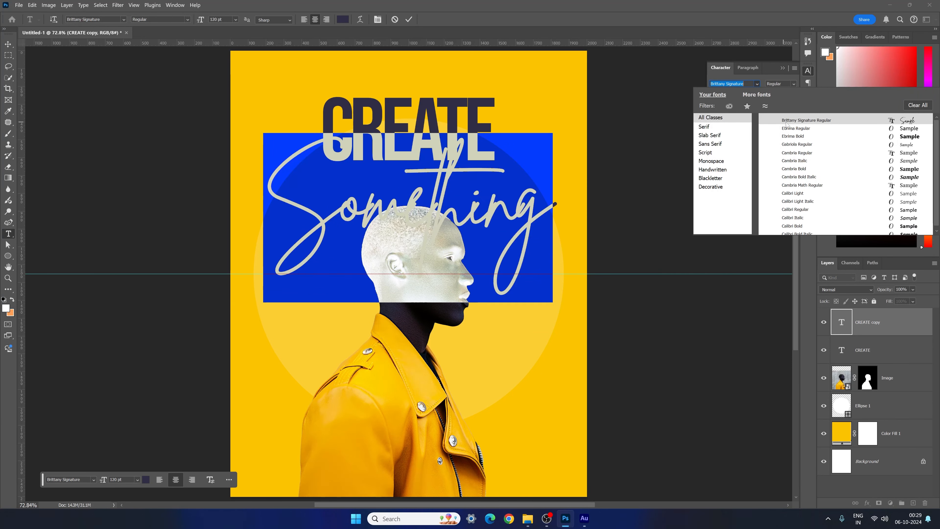
click(812, 121)
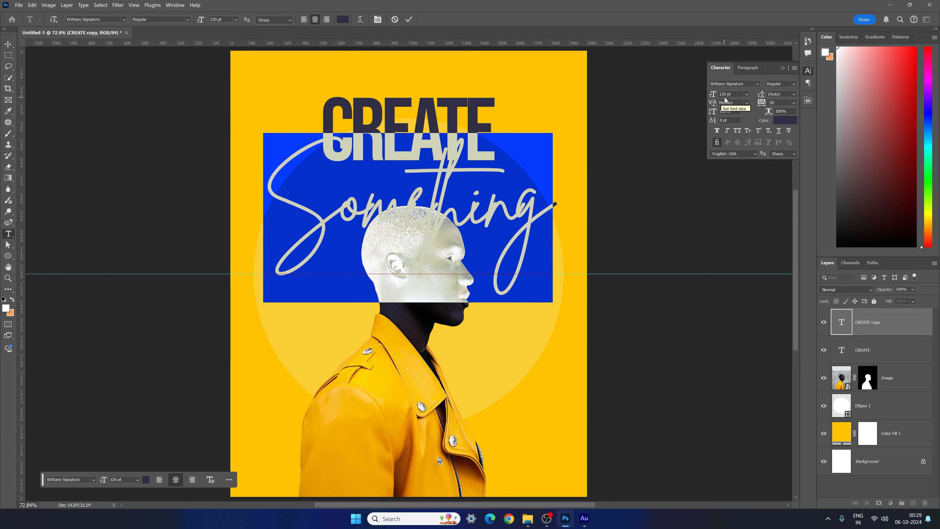
click(711, 94)
key(Return)
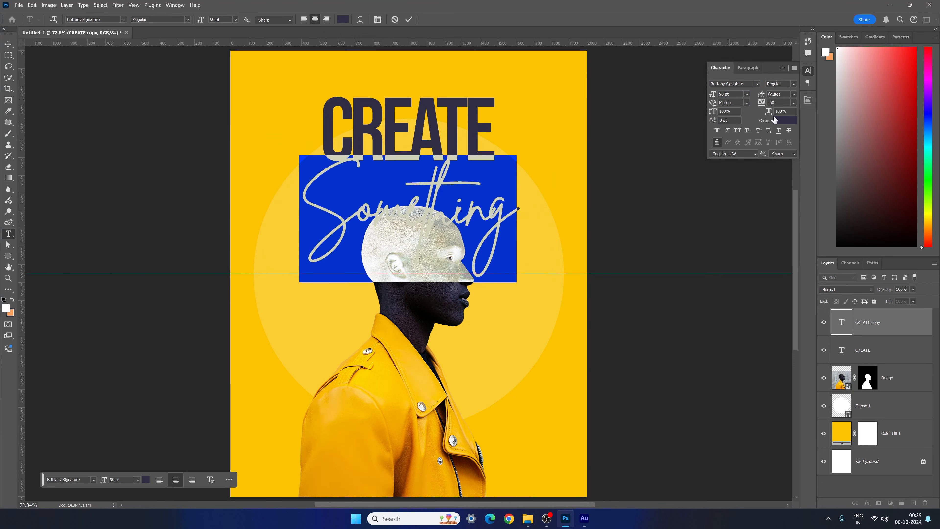
- Colour the "Something" text white (#ffffff), set its tracking to 0 and commit the text edit
click(786, 124)
drag(619, 365, 570, 319)
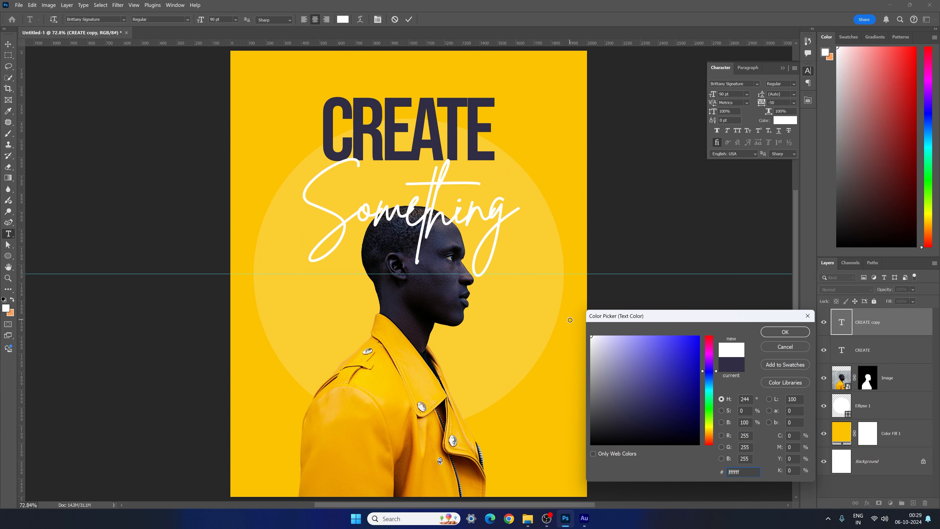
click(784, 332)
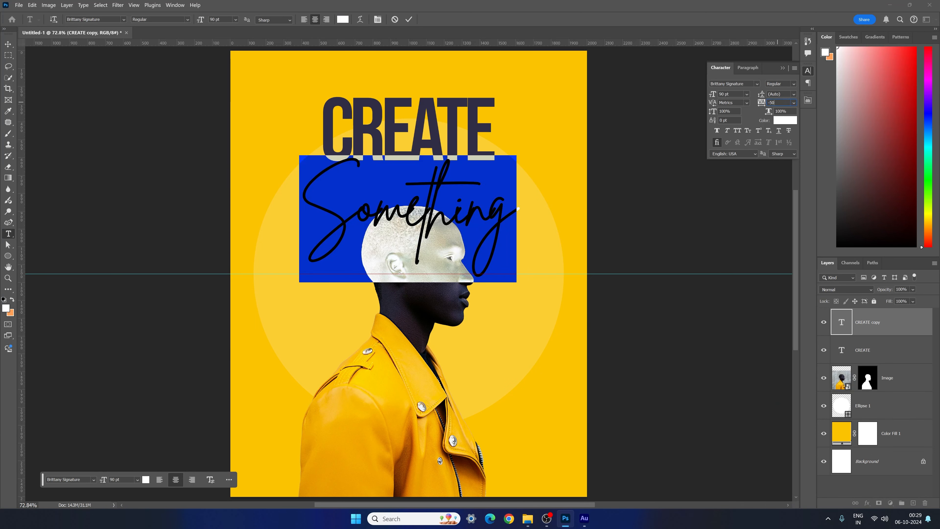
key(Return)
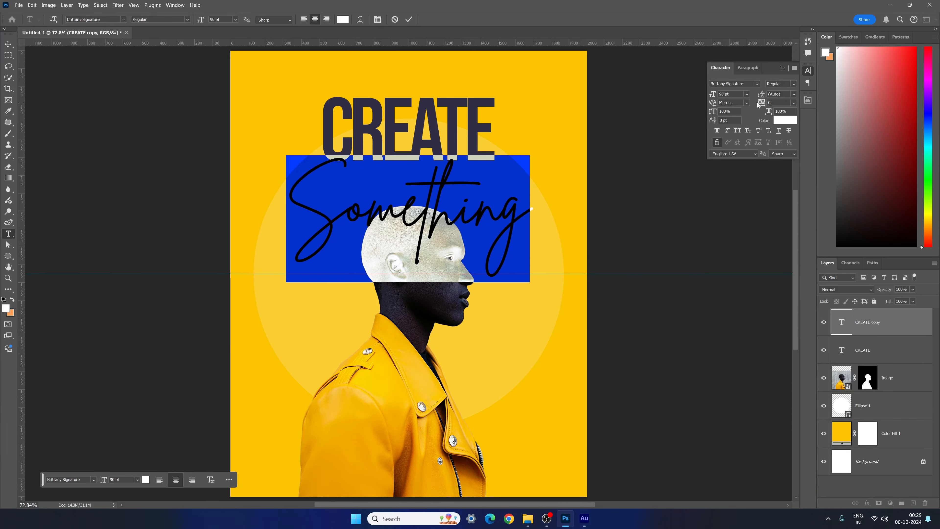
click(807, 70)
click(8, 43)
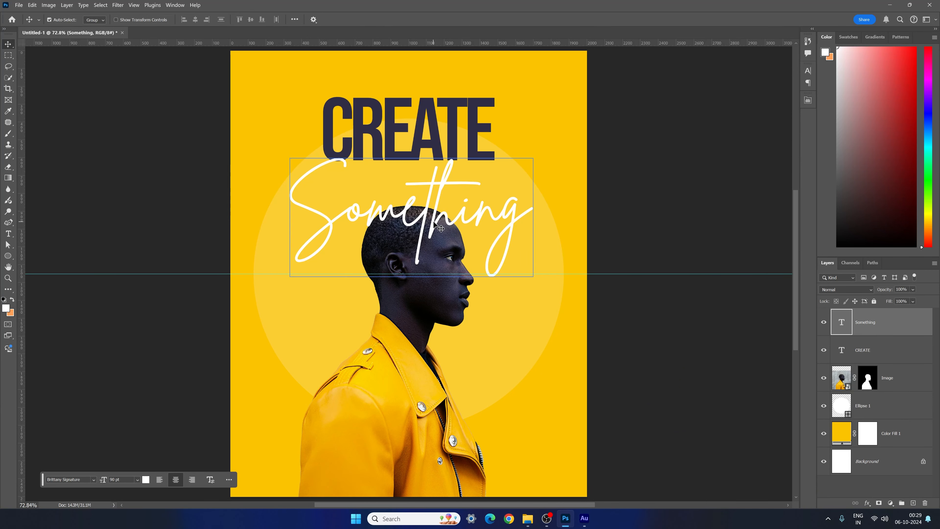
- Move "Something" up over the lower part of "CREATE" and stack both text layers beneath the man's cutout, with "Something" above "CREATE"
drag(434, 222, 436, 186)
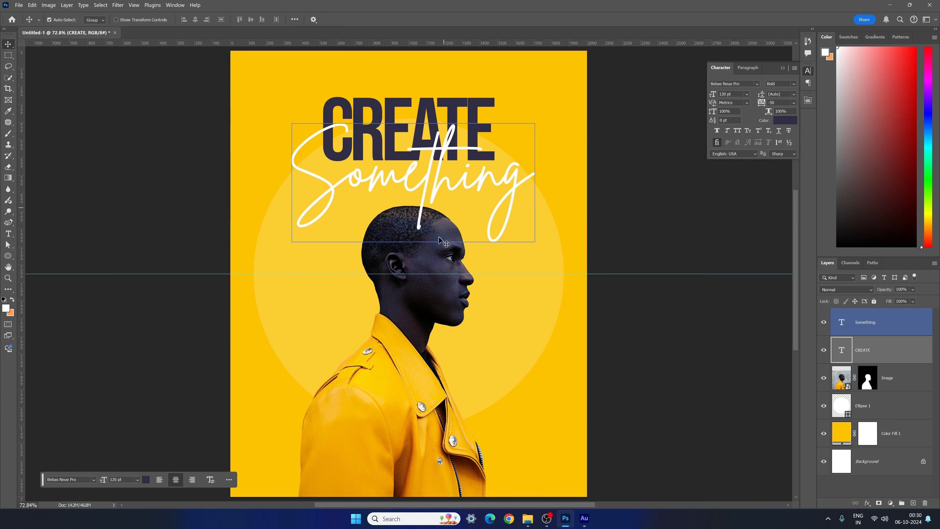
click(899, 350)
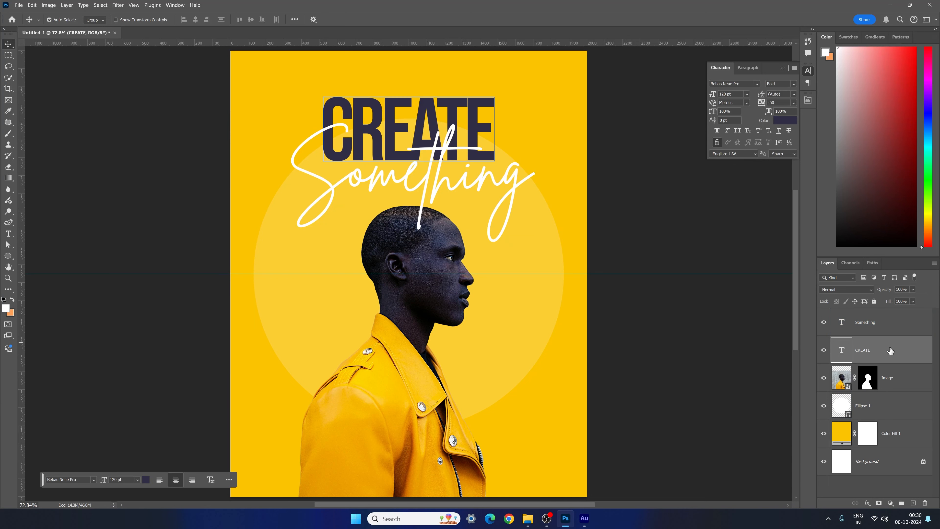
drag(888, 323, 895, 385)
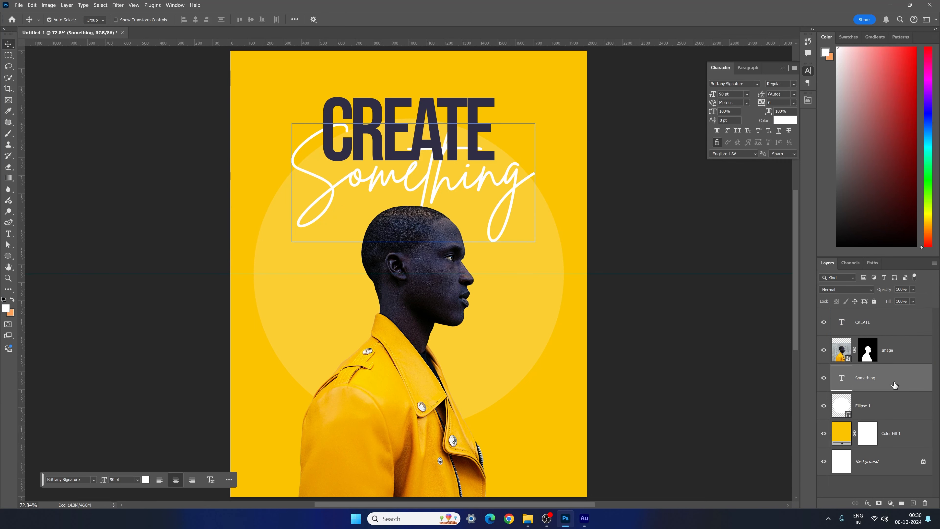
drag(884, 321, 884, 384)
click(682, 387)
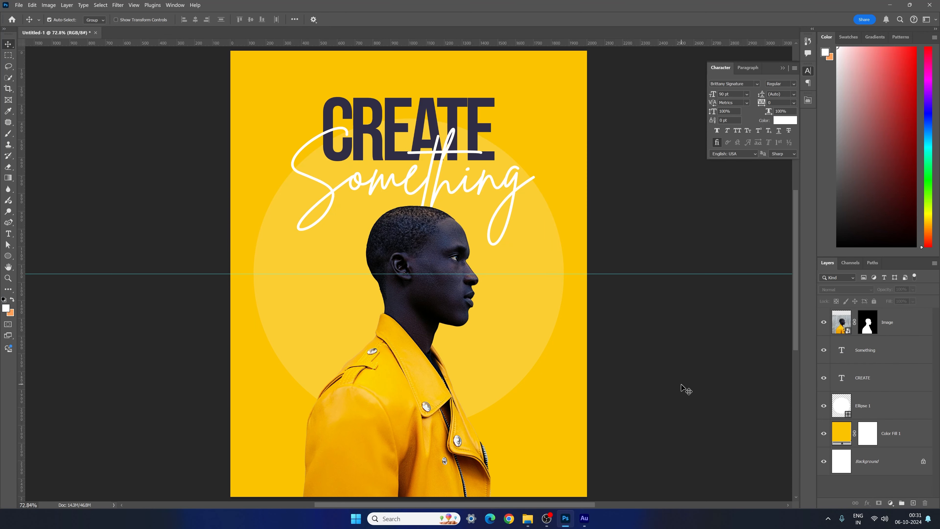
key(t)
click(478, 384)
text(@motio)
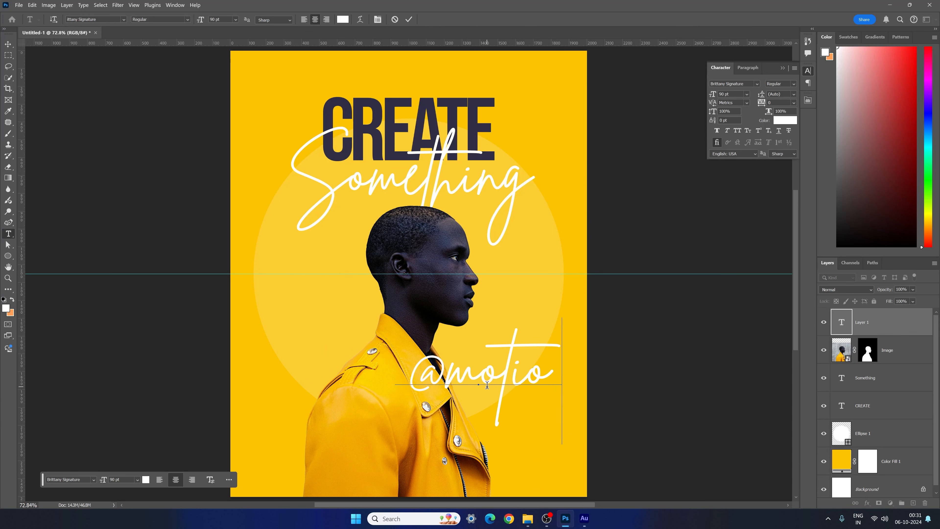
text(n.dex)
key(ctrl+a)
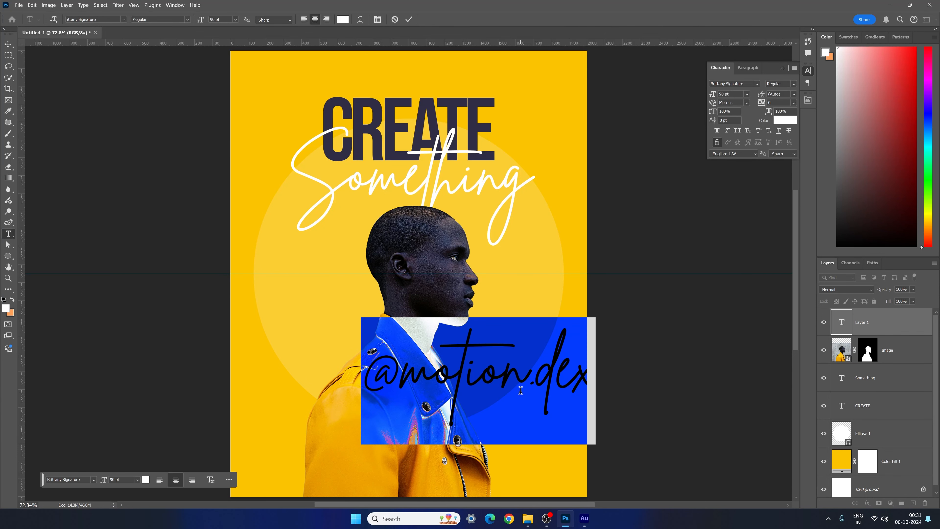
click(745, 83)
text(gotham)
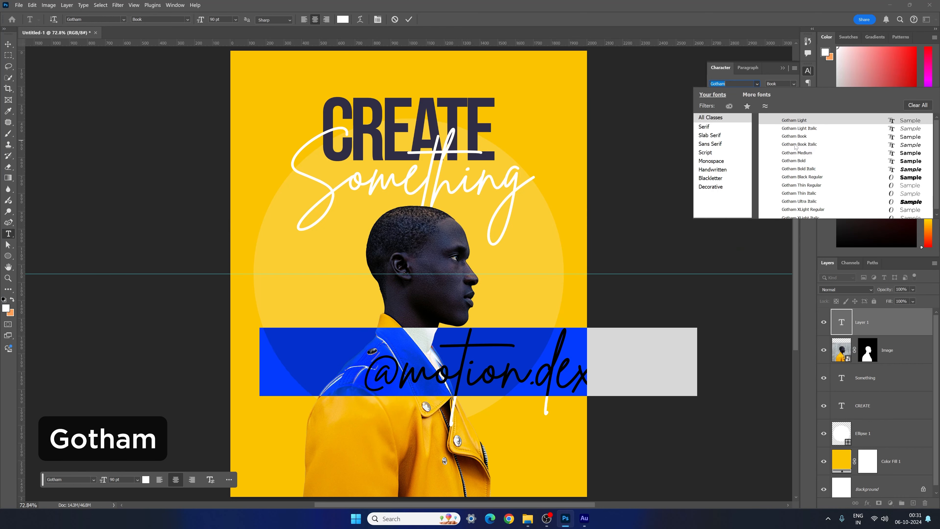
click(797, 162)
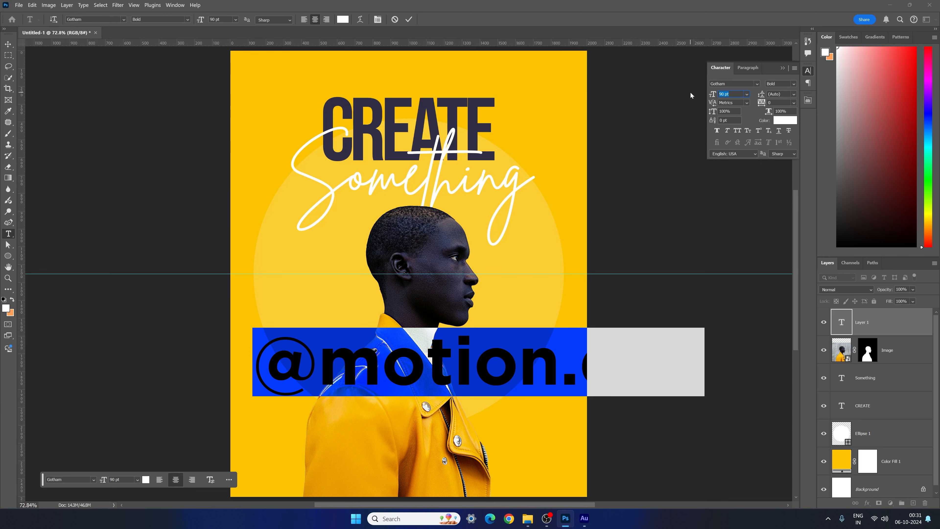
text(25)
key(Return)
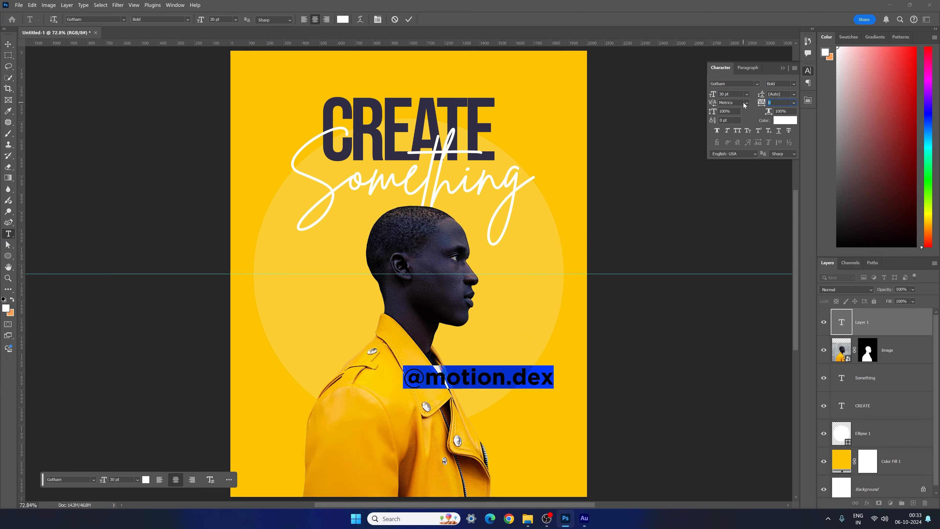
text(-50)
key(Return)
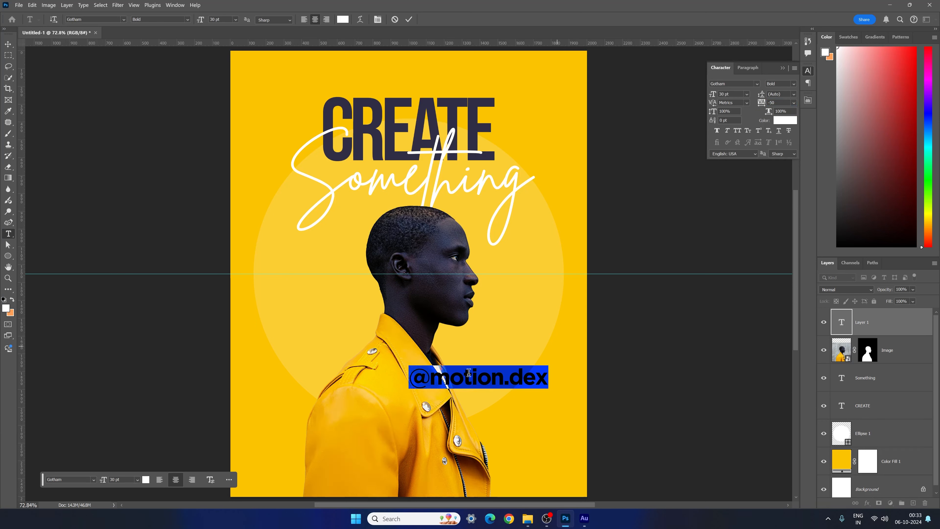
key(Escape)
key(v)
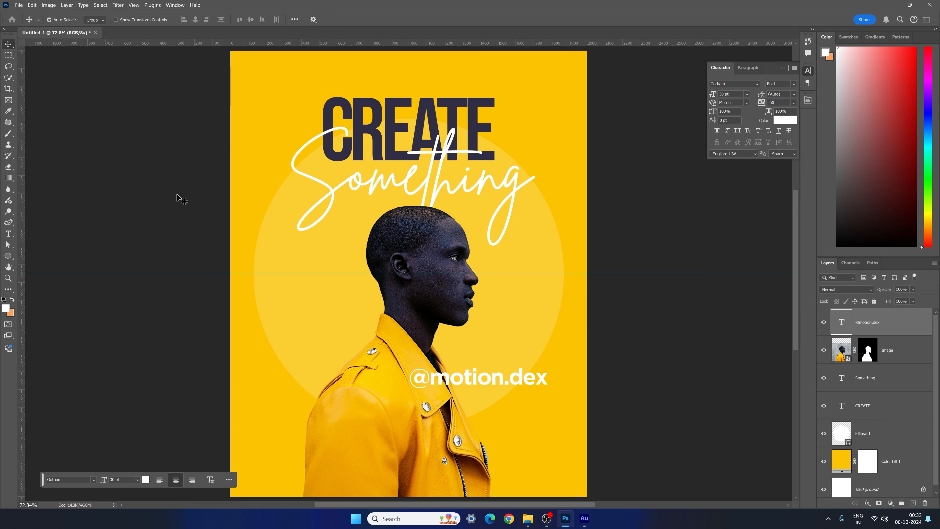
drag(497, 383, 427, 93)
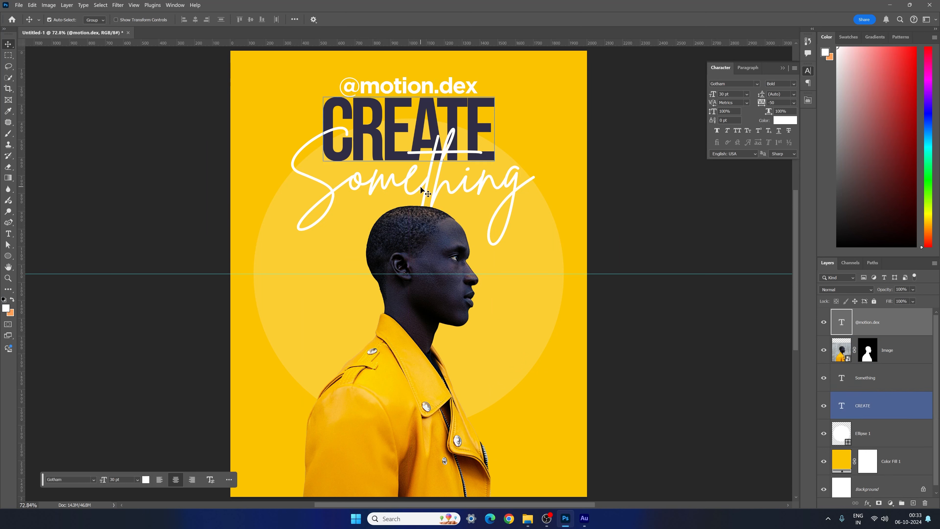
click(892, 407)
ctrl+click(889, 385)
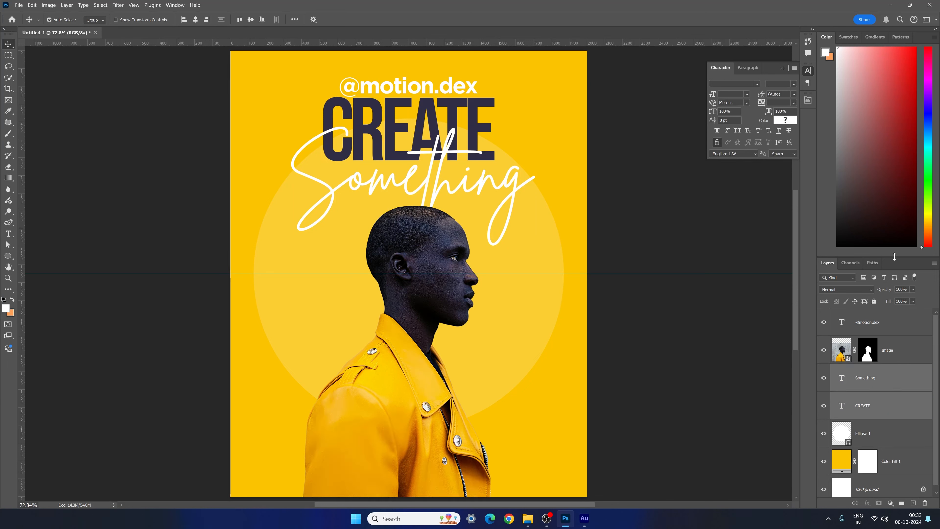
drag(895, 257, 894, 193)
shift+click(881, 259)
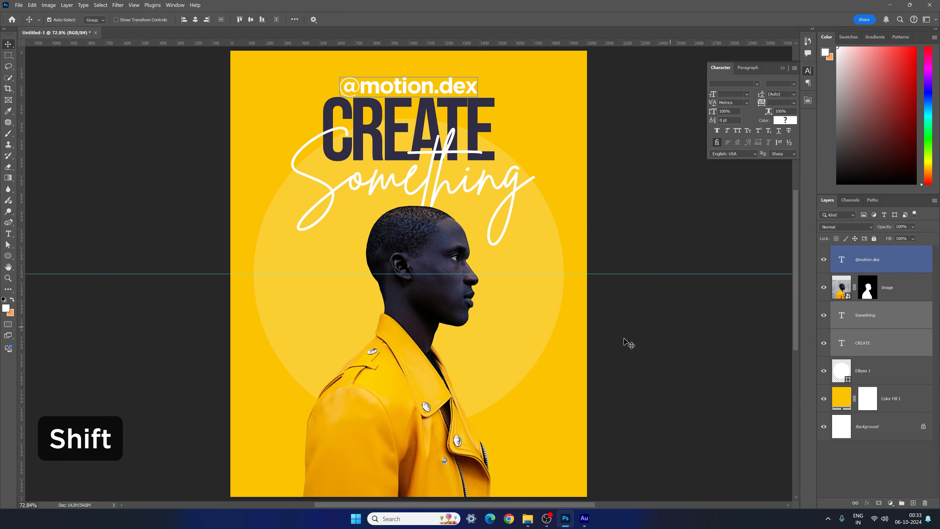
key(shift+Down)
key(shift+Down)
key(shift+Down)
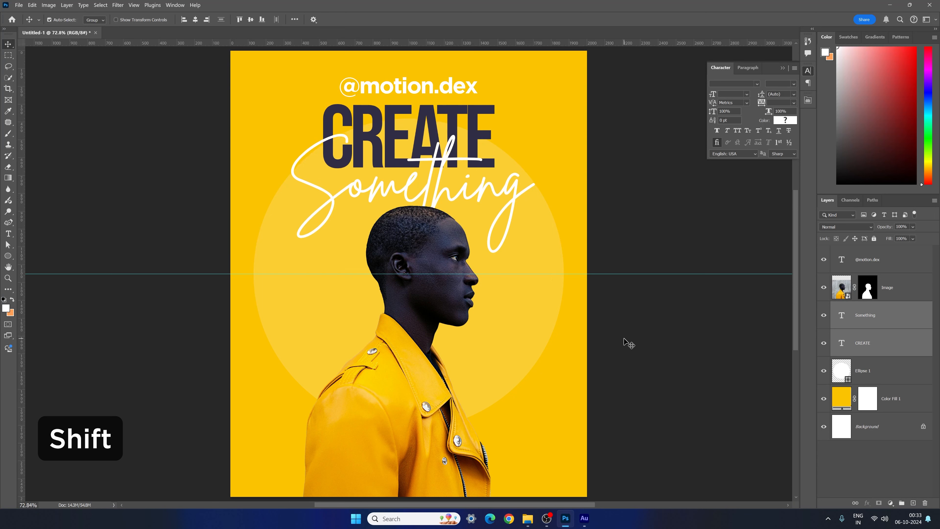
key(shift+Down)
key(shift+Down)
key(shift+Down)
key(shift+Down)
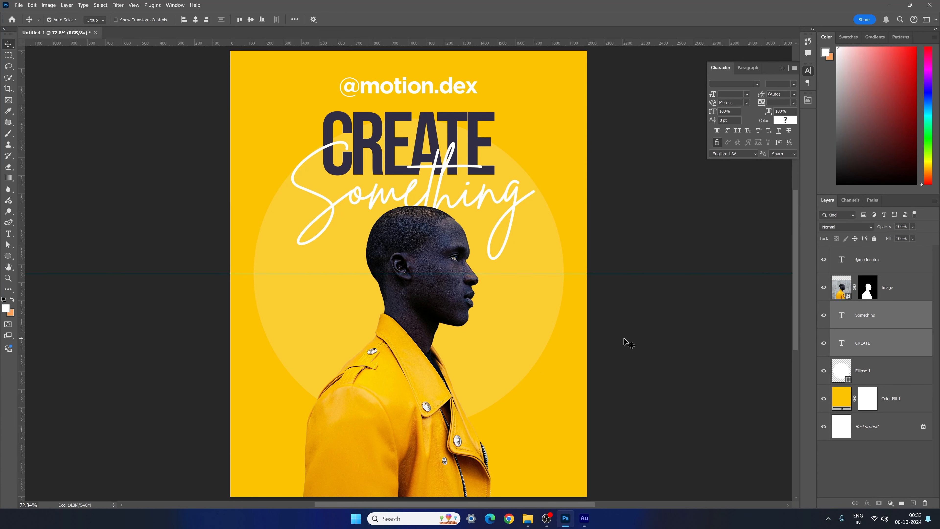
click(892, 268)
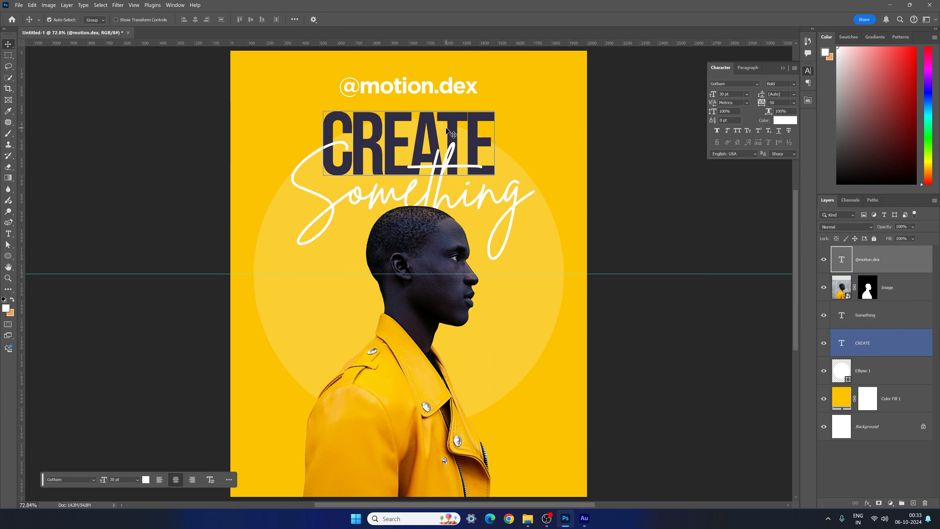
drag(417, 86, 420, 100)
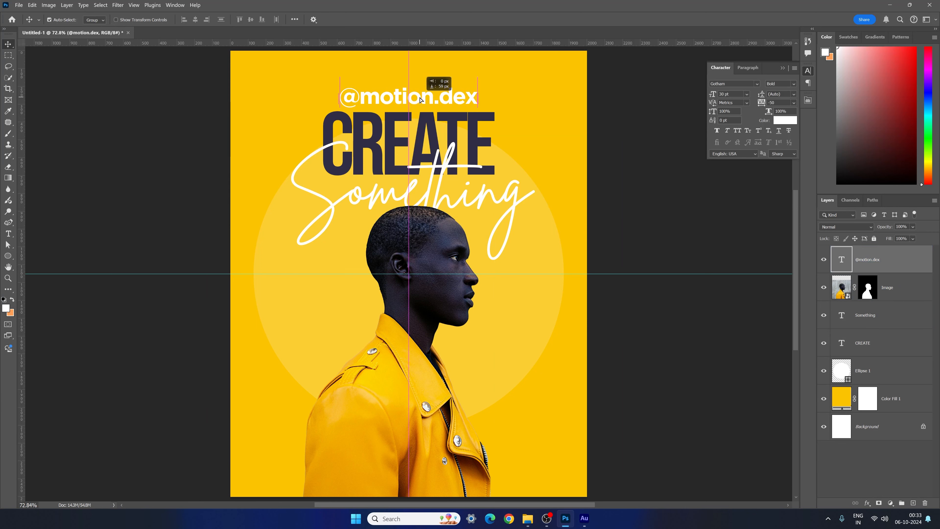
key(ctrl+t)
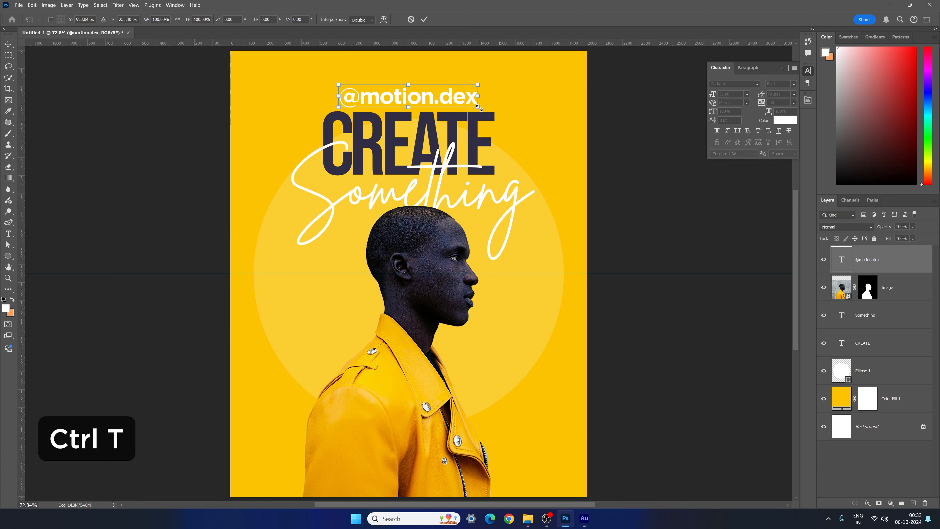
drag(479, 108, 442, 98)
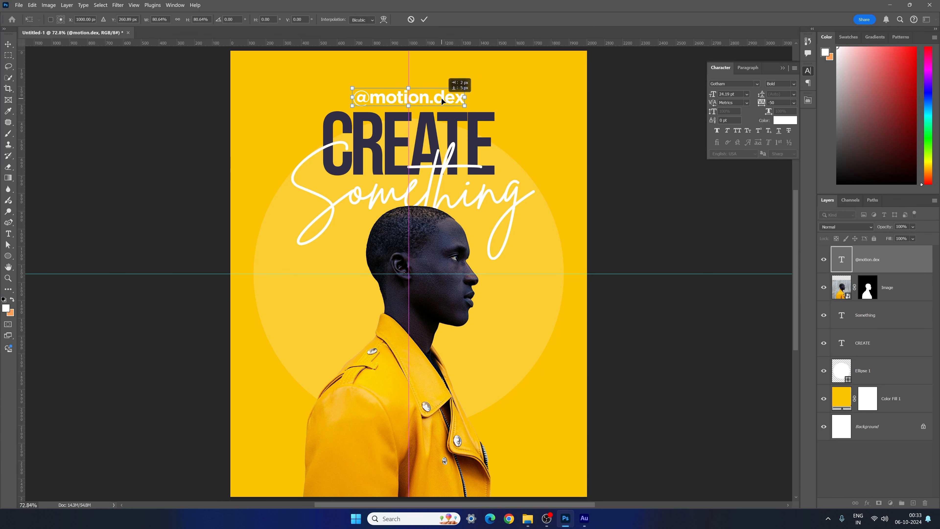
key(Return)
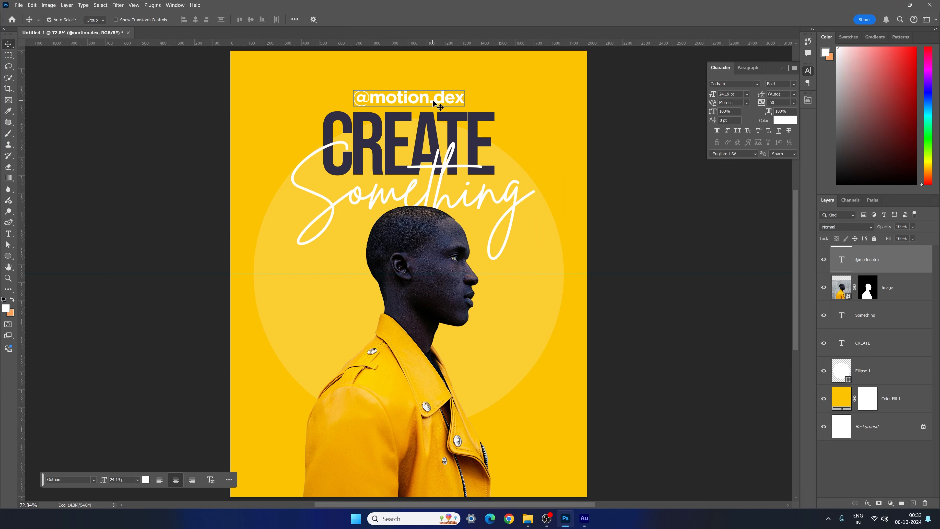
drag(425, 100, 333, 435)
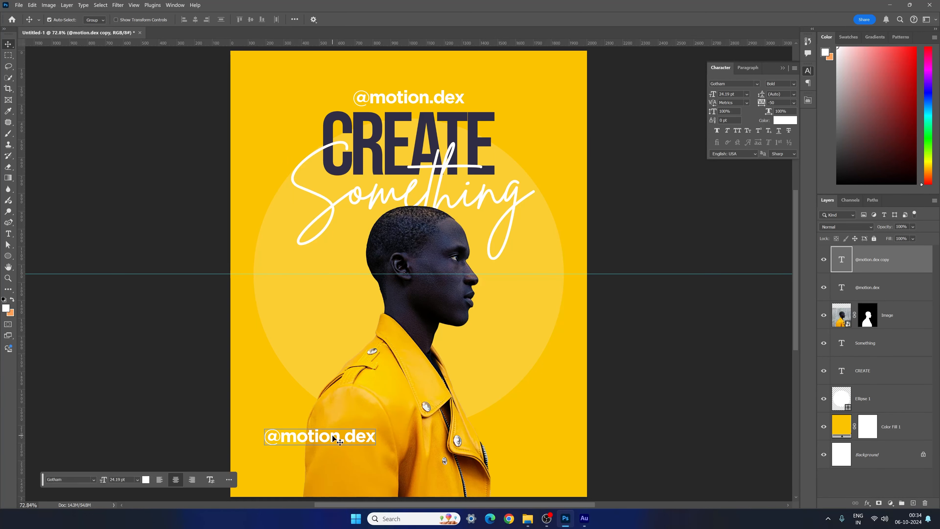
double_click(332, 434)
click(785, 120)
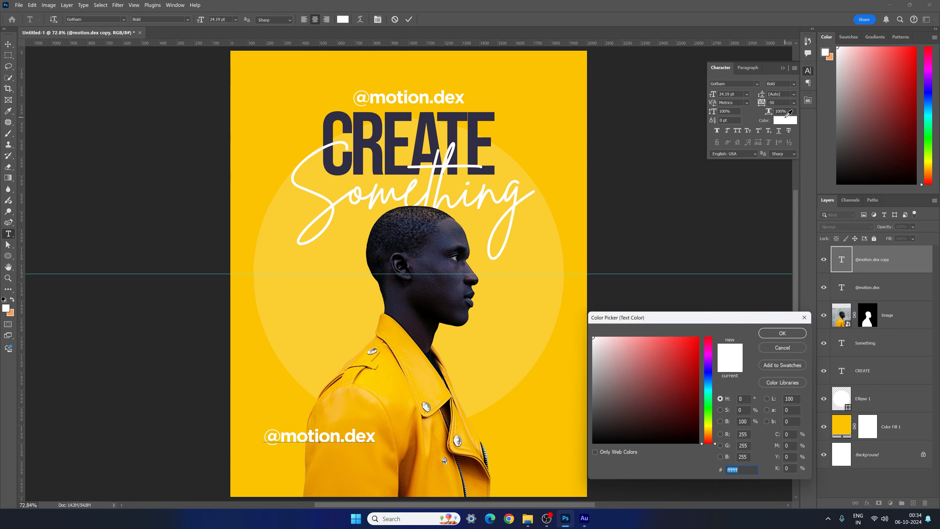
drag(664, 398, 557, 462)
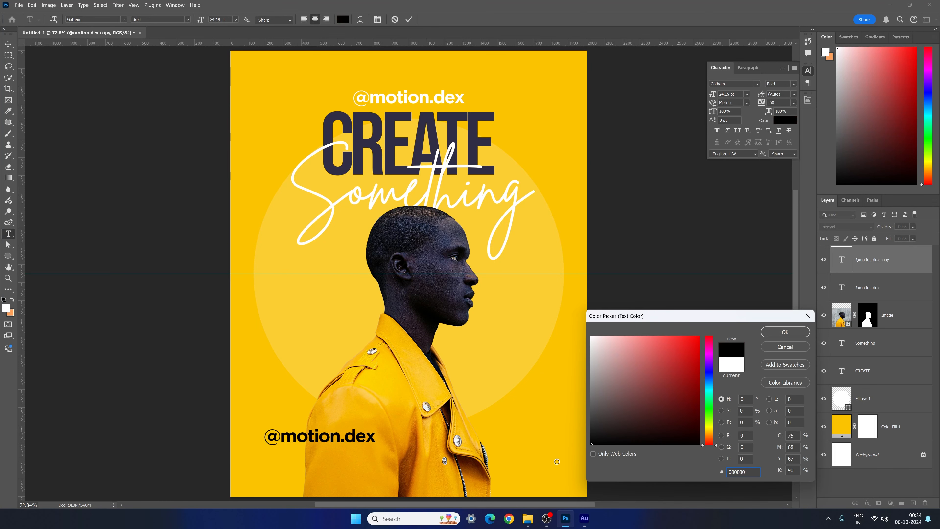
click(785, 335)
text(#photoshop)
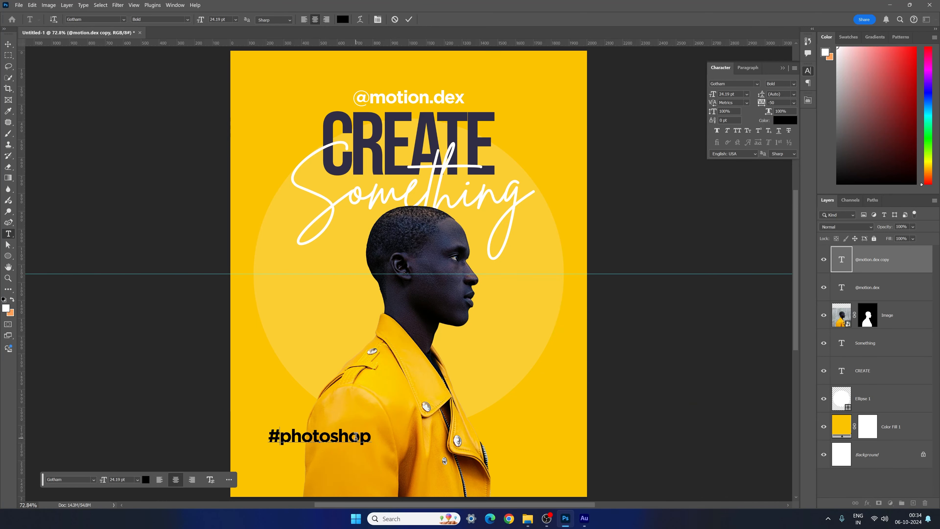
- Set the font size of the "#photoshop" text to 30 pt and commit the edit
click(8, 43)
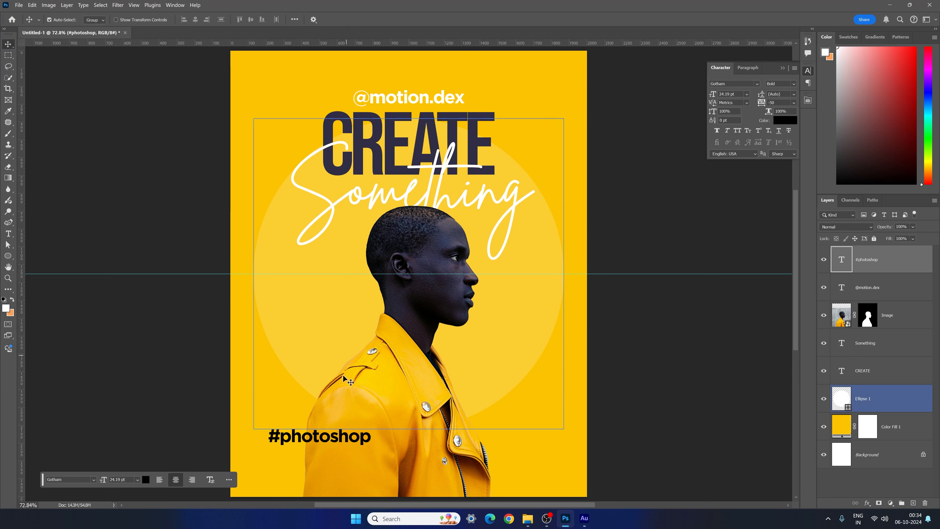
double_click(346, 438)
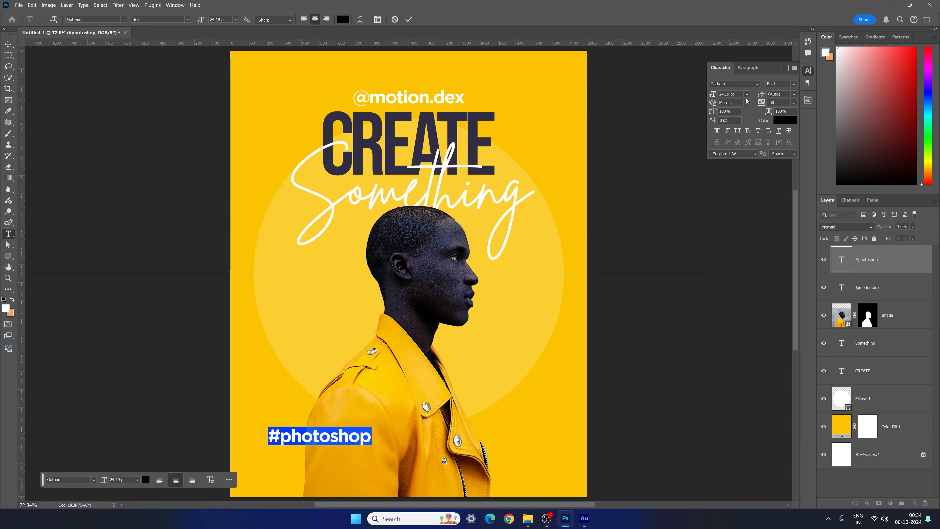
drag(741, 94, 694, 92)
text(30)
key(Return)
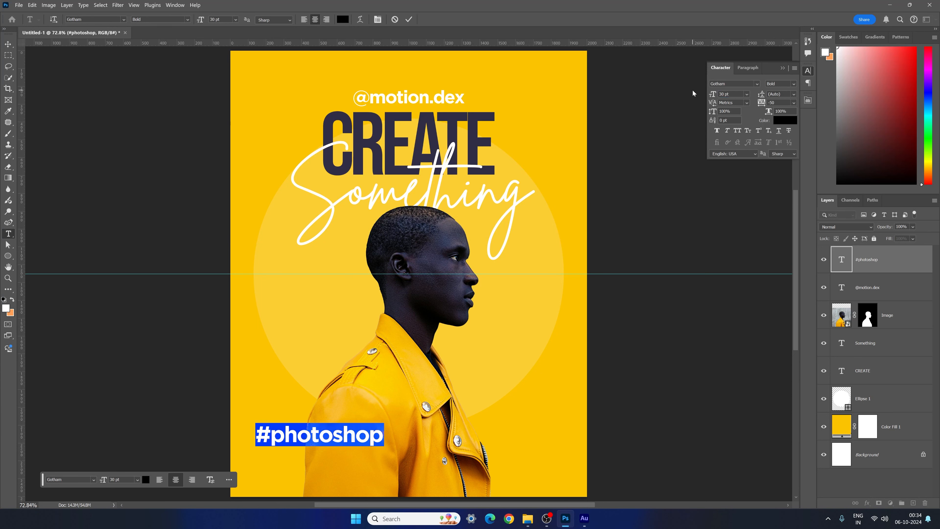
click(7, 43)
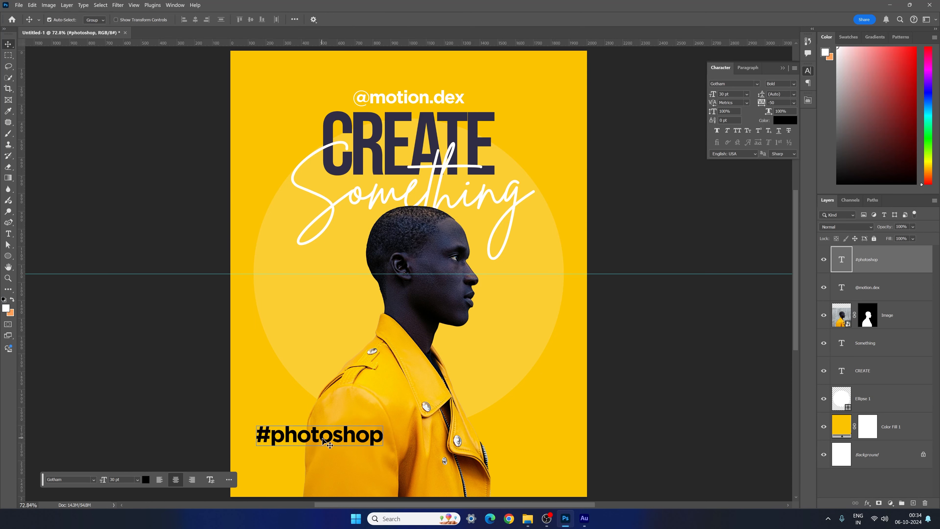
- Duplicate "#photoshop" to the area right of the man's chest and change the copy's text to "#reels"
drag(317, 438, 517, 358)
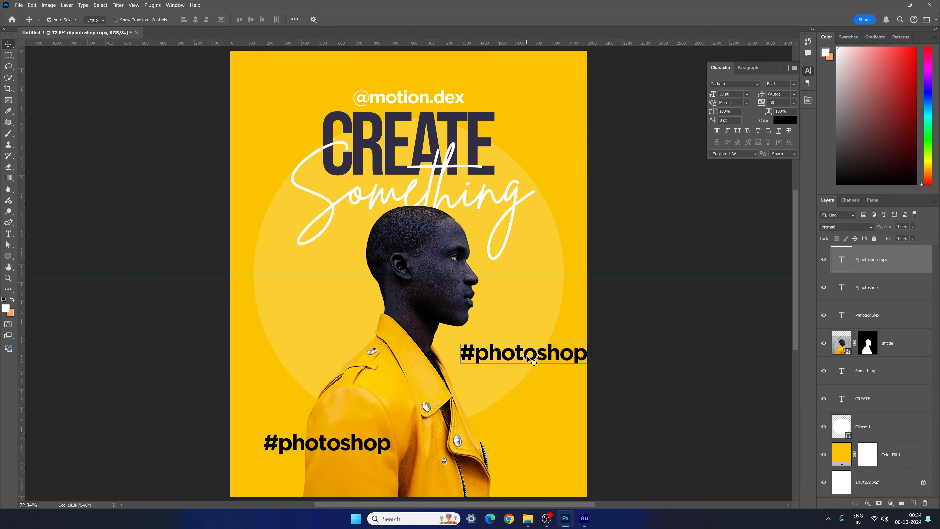
double_click(522, 355)
text(#reels)
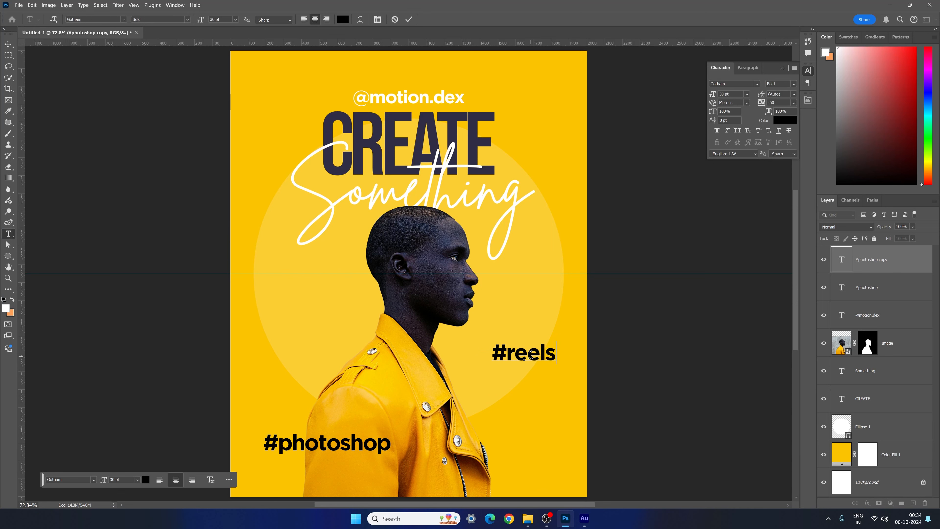
click(589, 389)
- Duplicate "#reels" to the area left of the man's neck and change the copy's text to "#shorts"
drag(524, 349, 289, 322)
double_click(287, 321)
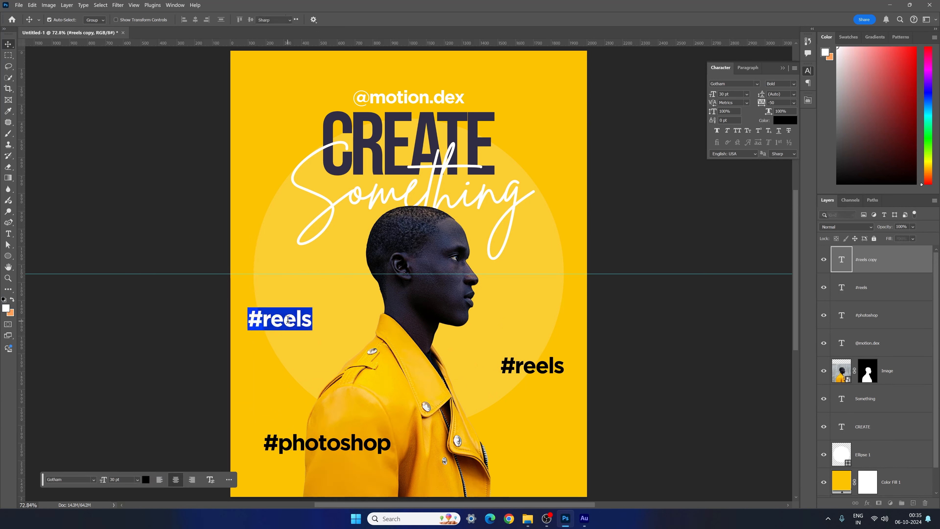
text(#shorts)
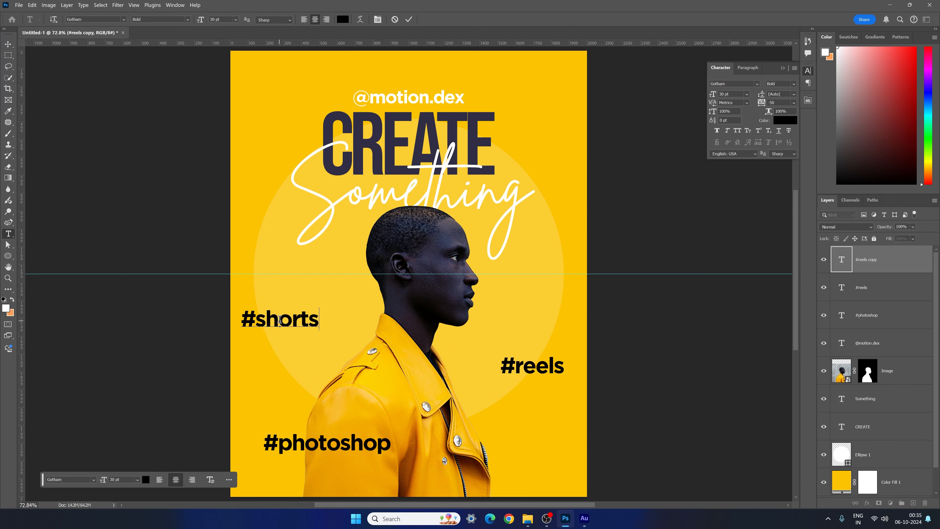
- Set the "#shorts" text size to 20 pt, commit it and nudge "#reels" slightly down
key(ctrl+a)
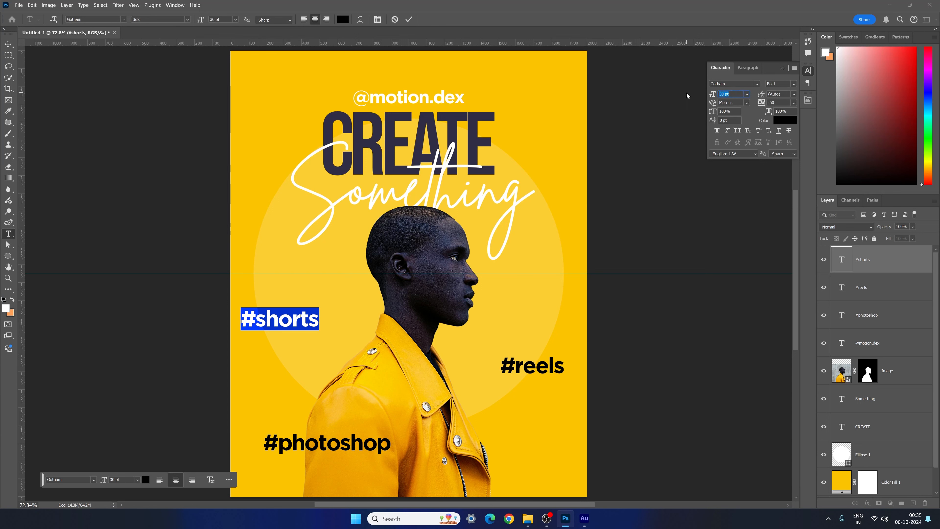
text(20)
key(Return)
key(ctrl+Return)
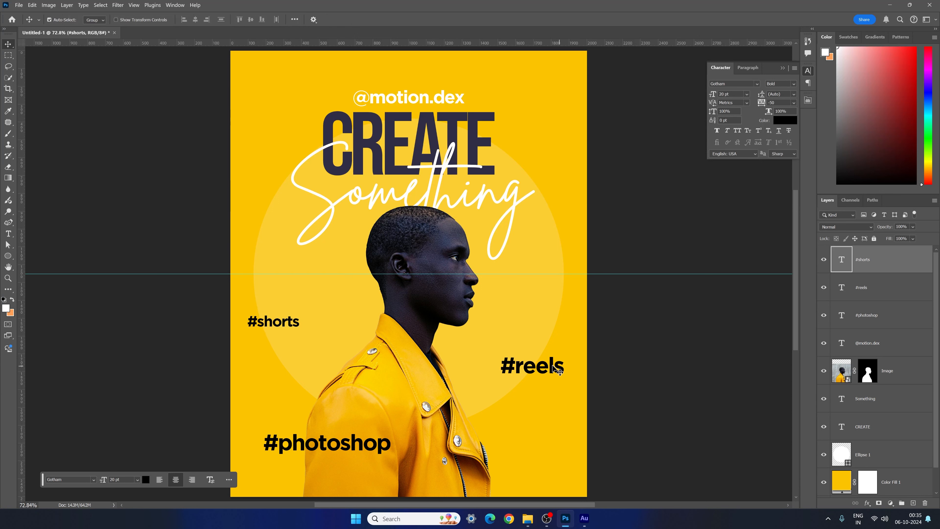
drag(559, 370, 558, 377)
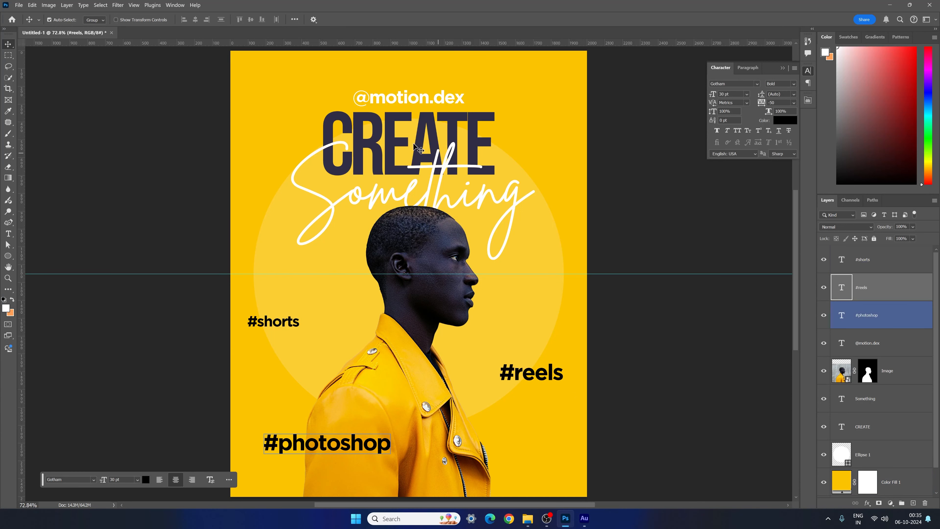
- Select the "#photoshop", "#reels" and "#shorts" layers and recolour them with the dark navy (#302e45) sampled from "CREATE"
click(899, 347)
click(901, 321)
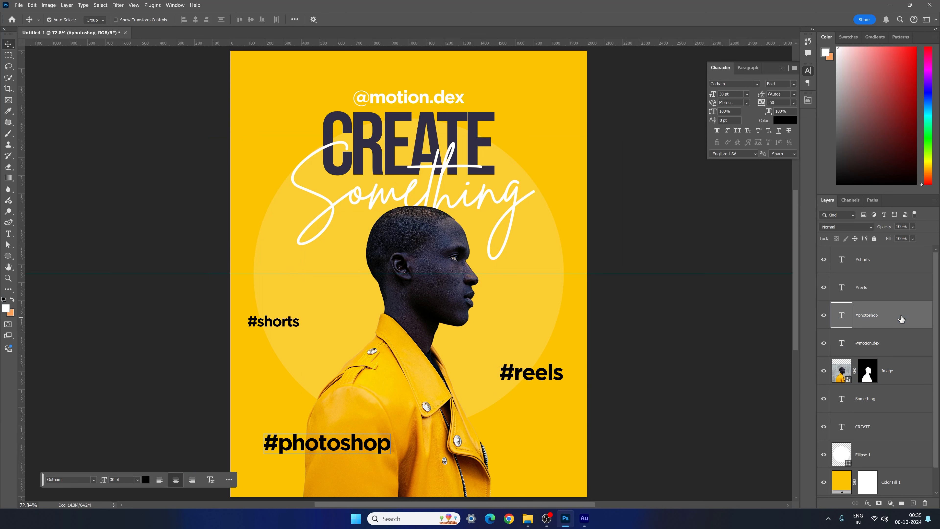
shift+click(887, 292)
shift+click(884, 270)
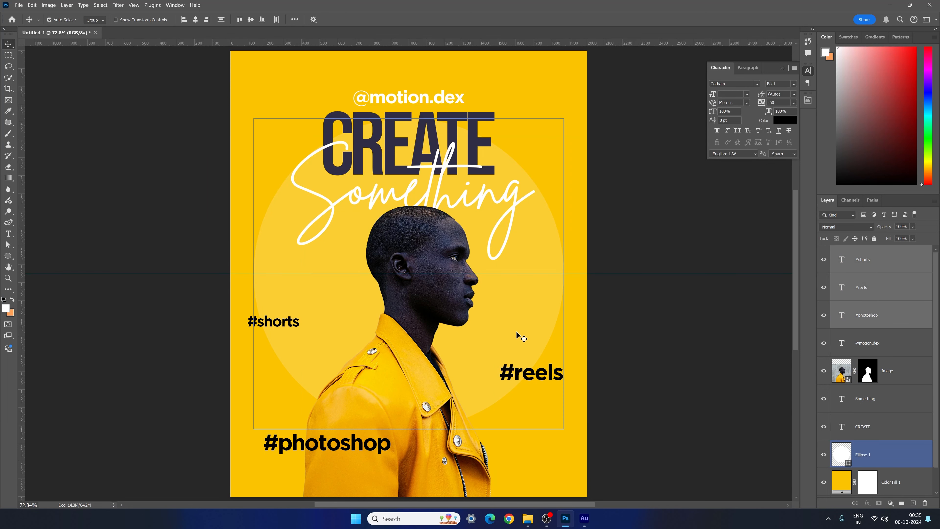
click(781, 120)
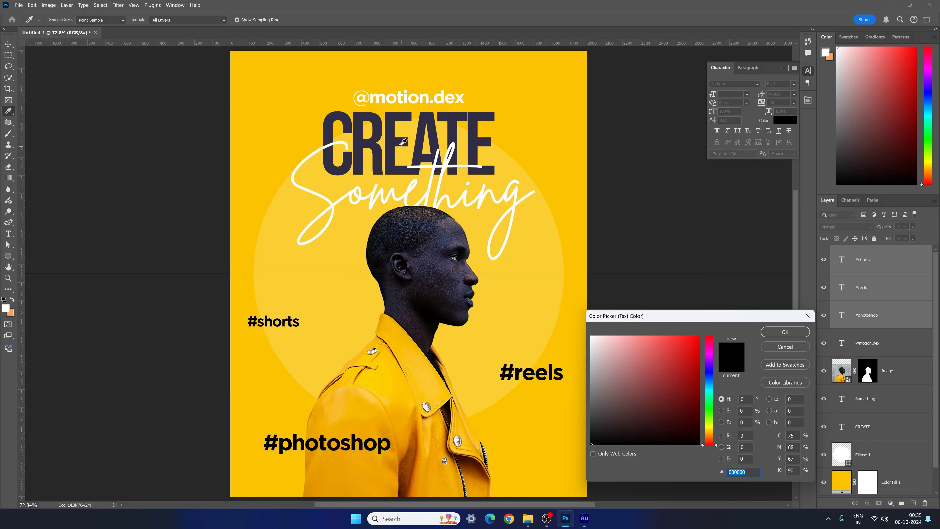
click(394, 139)
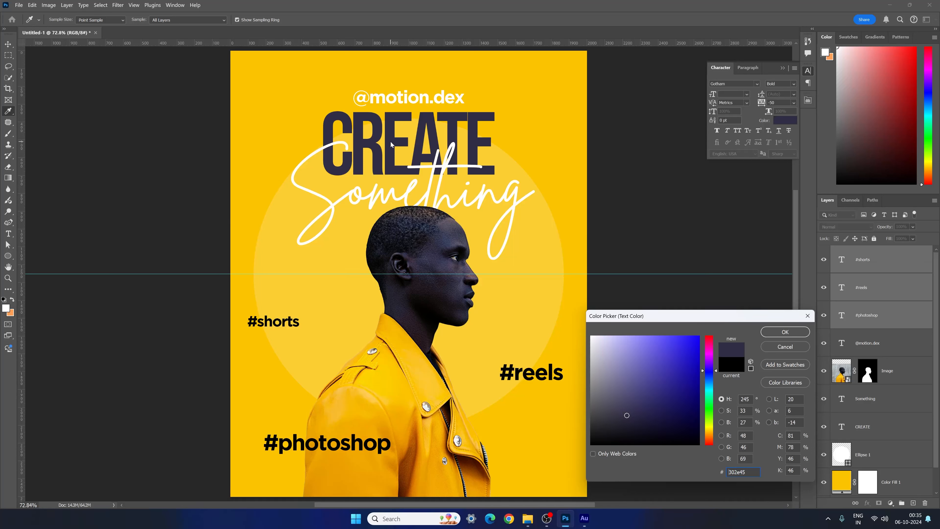
click(782, 331)
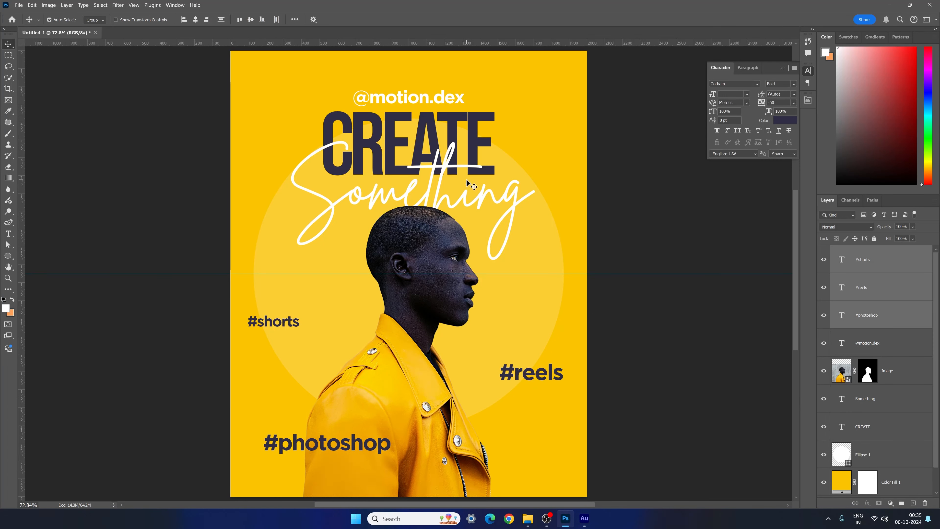
- Recolour the three selected hashtag texts with the near-black (#171314) sampled from the man's face
click(464, 170)
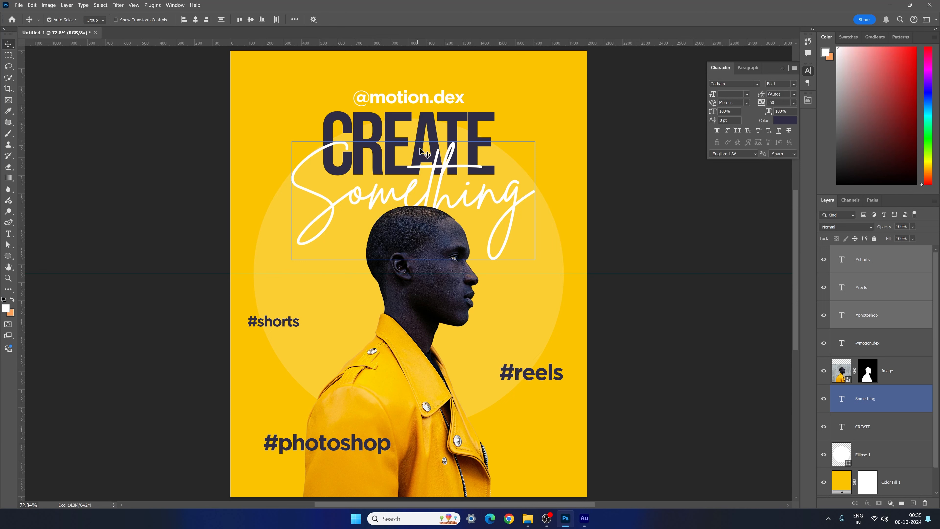
click(785, 119)
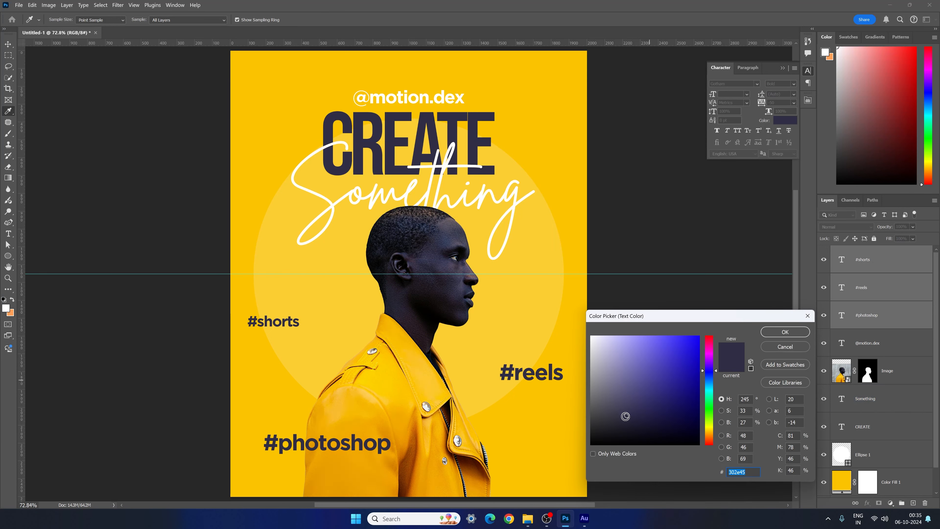
click(441, 297)
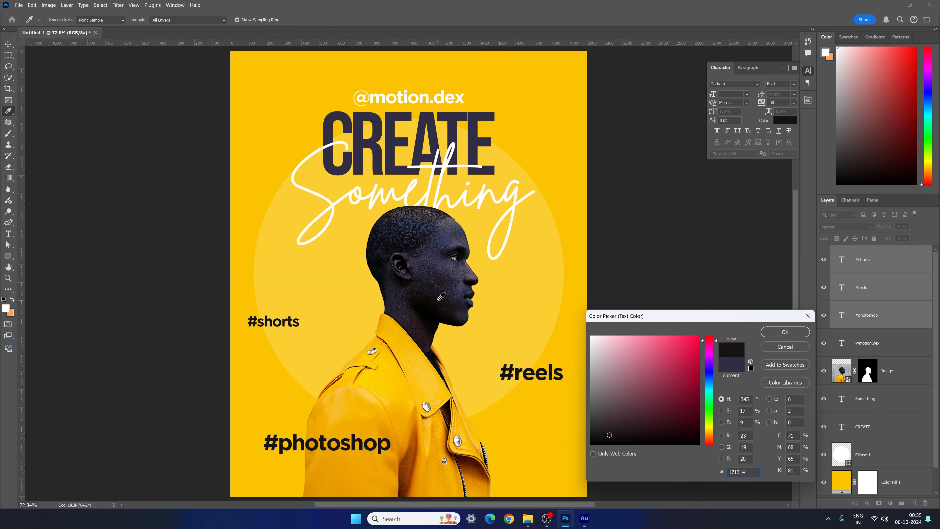
click(770, 331)
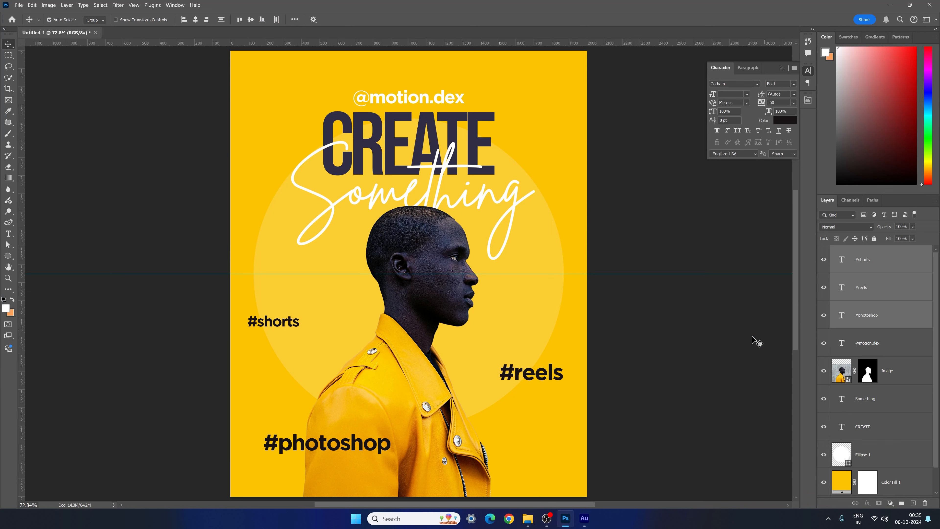
- Copy the colour code 171314 from the hashtag texts' colour settings
click(450, 165)
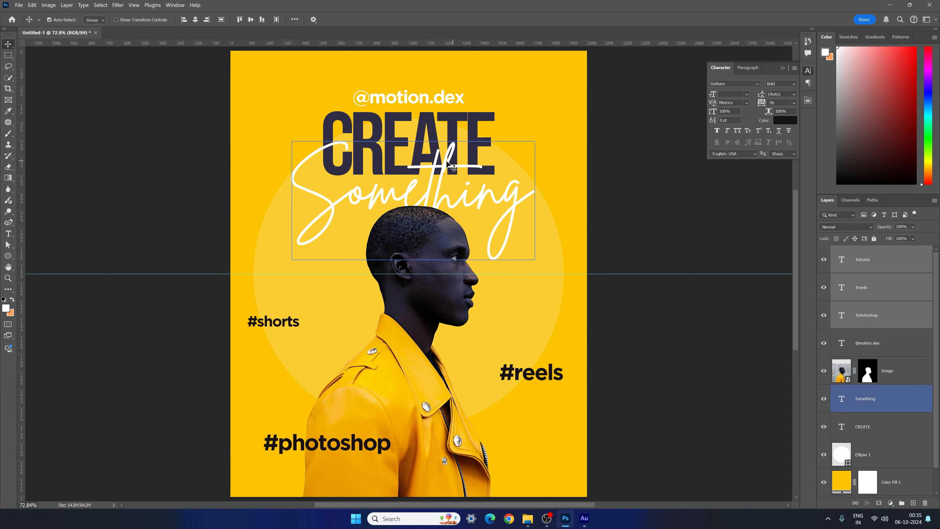
click(784, 122)
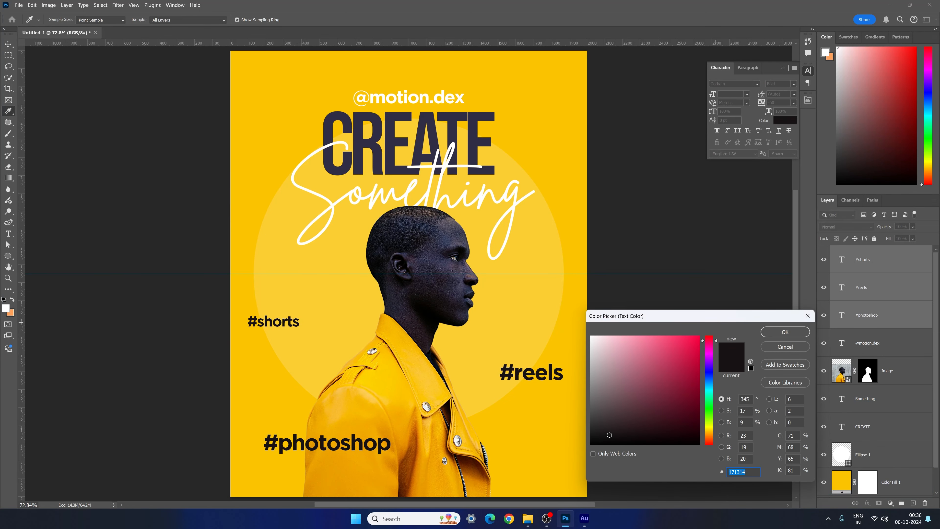
click(747, 472)
key(ctrl+c)
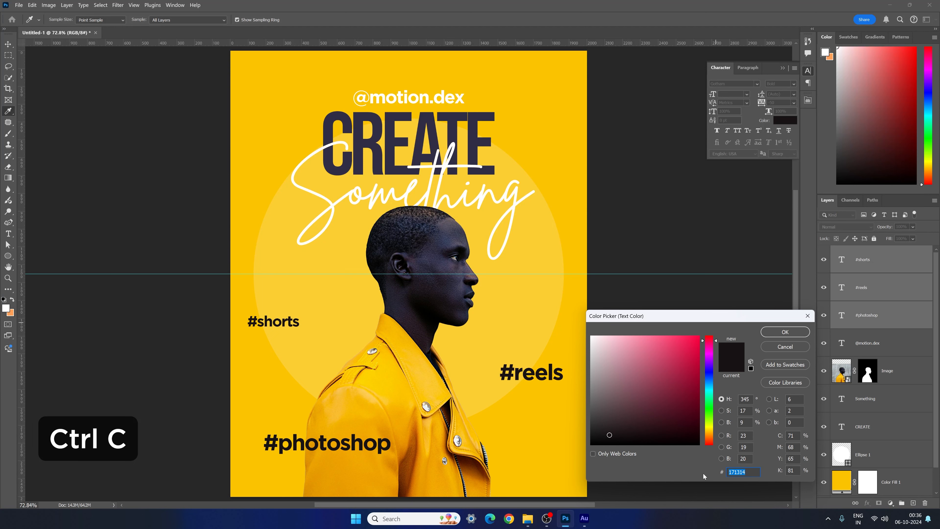
click(787, 333)
- Apply the copied colour #171314 to the "CREATE" text and collapse the character settings
click(881, 435)
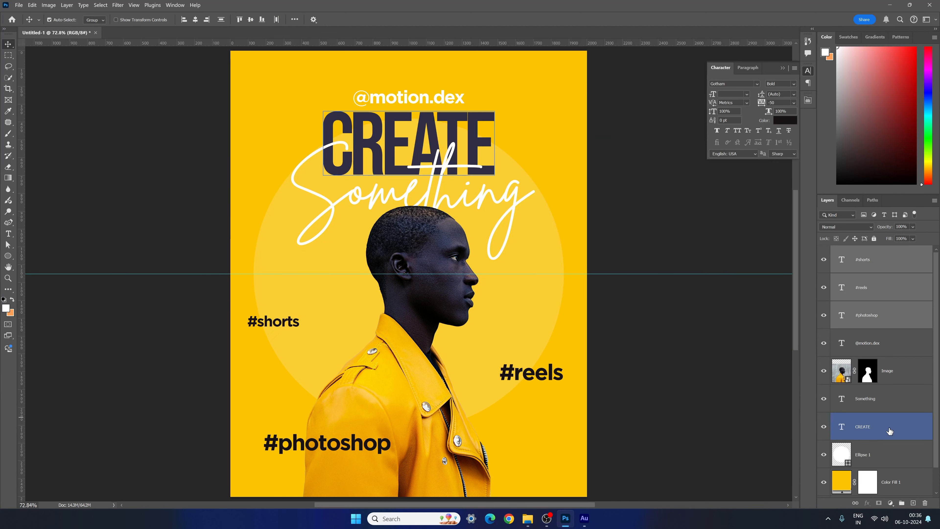
click(850, 434)
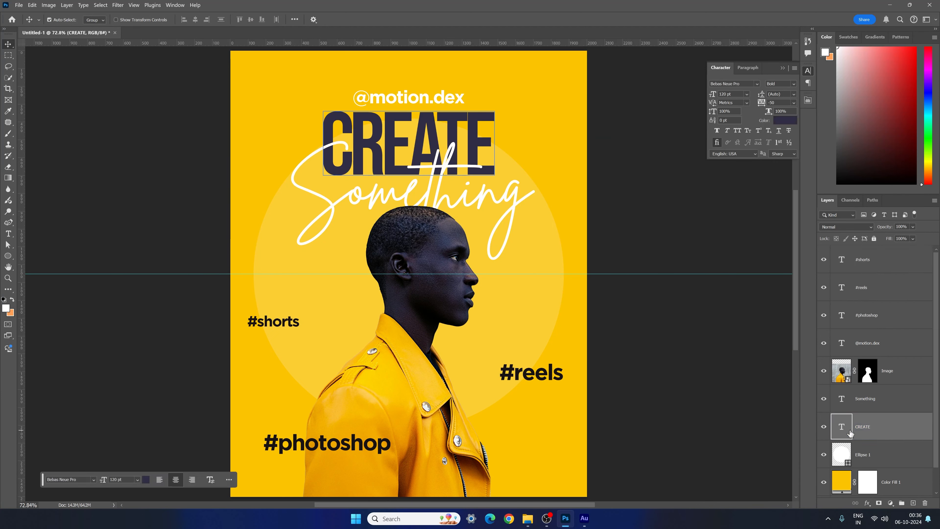
click(784, 120)
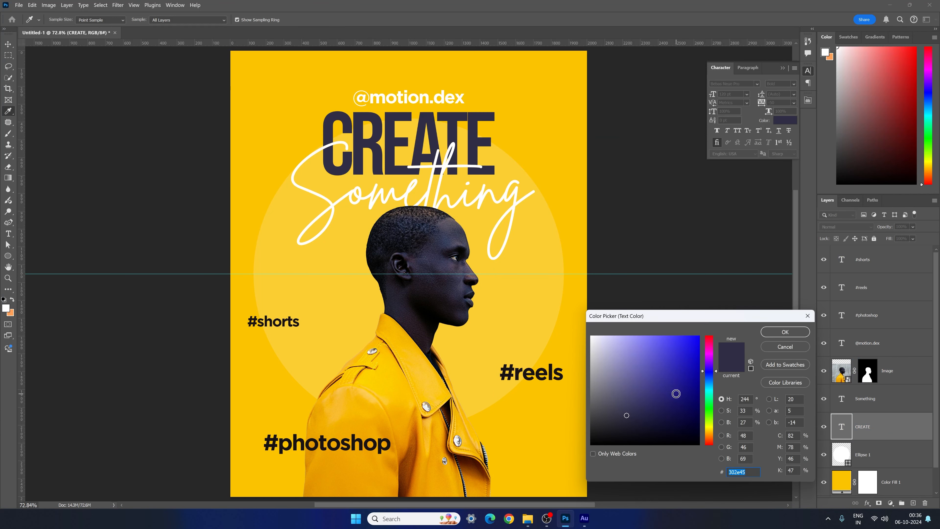
key(ctrl+v)
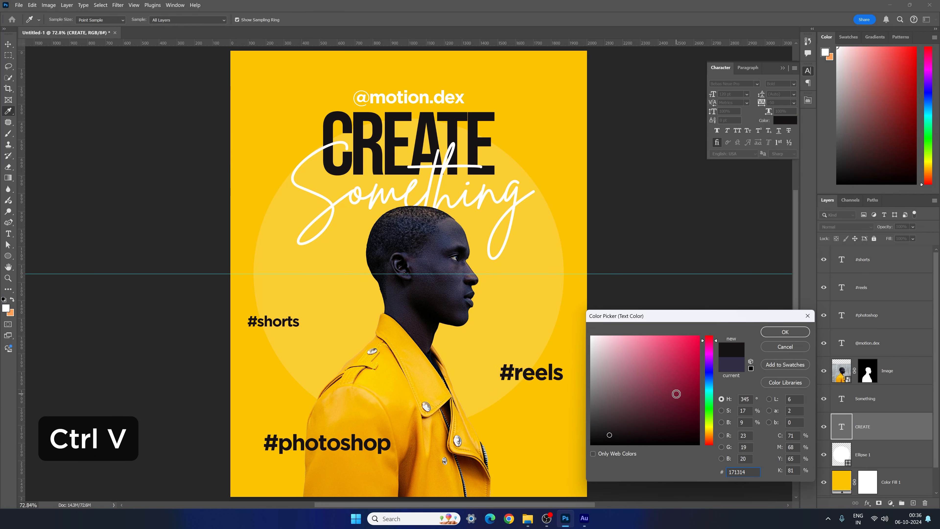
click(785, 331)
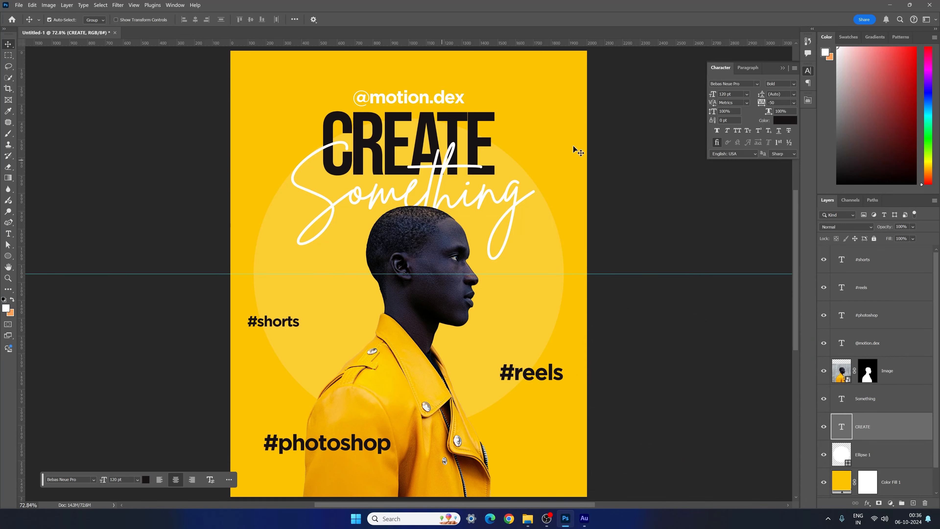
click(808, 72)
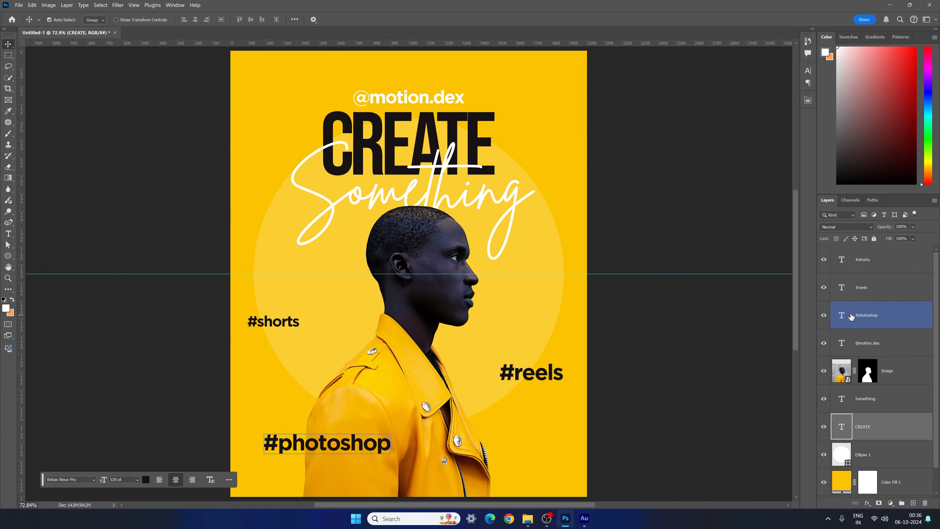
- Place the Texturelabs_Grunge_195L image from the Assets folder into the poster above the "#shorts" layer
click(905, 265)
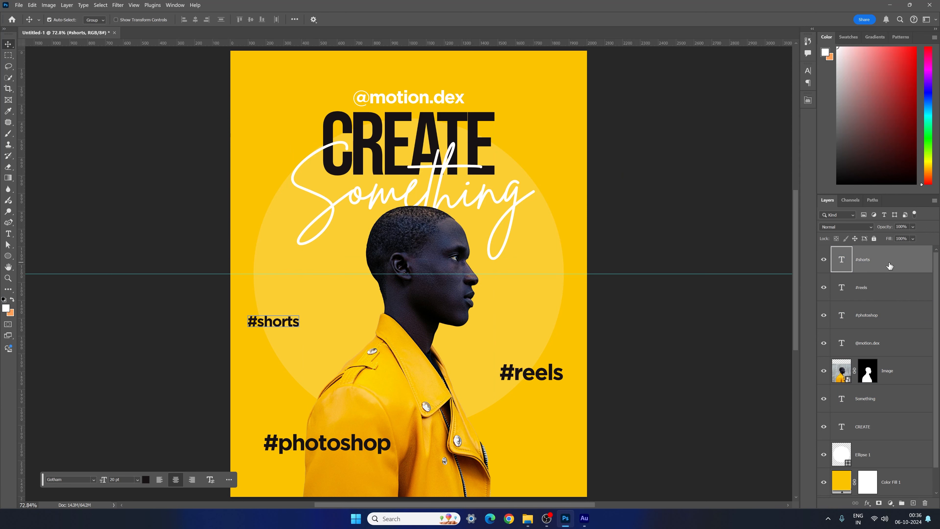
click(529, 519)
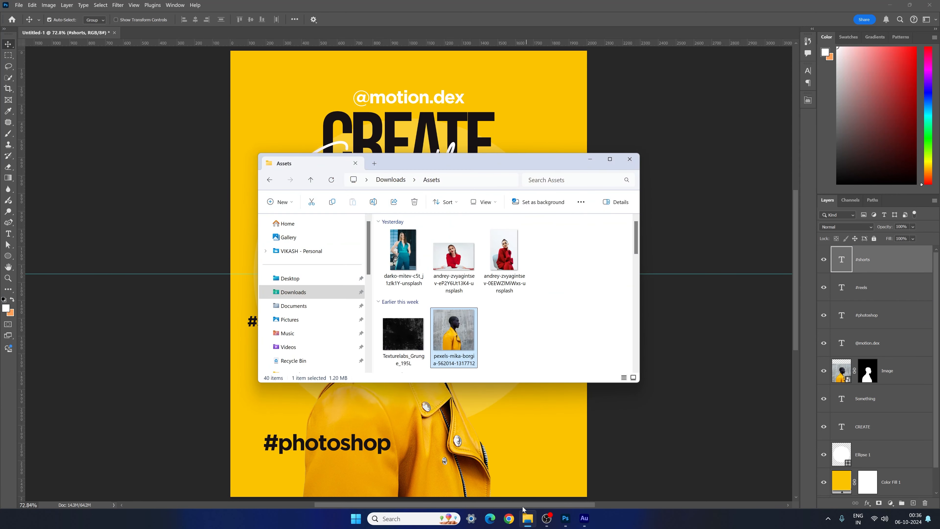
click(407, 343)
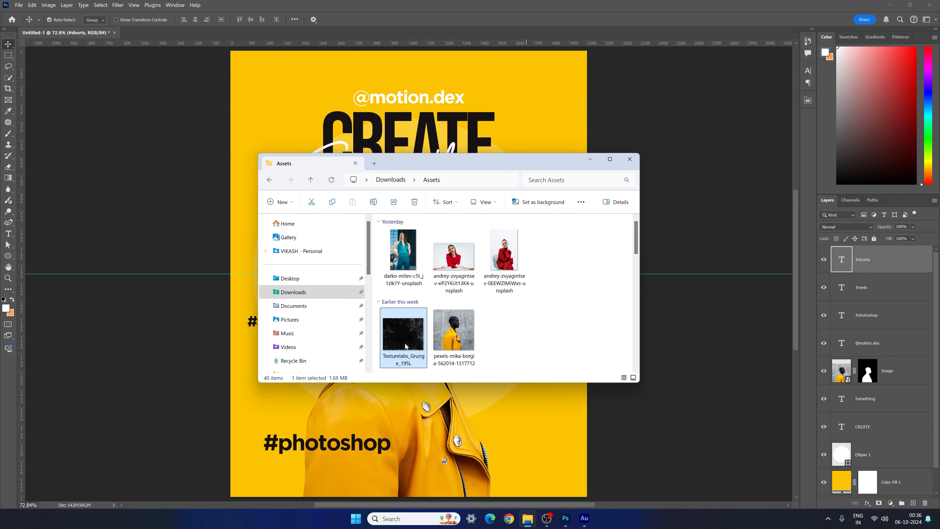
drag(420, 311, 514, 287)
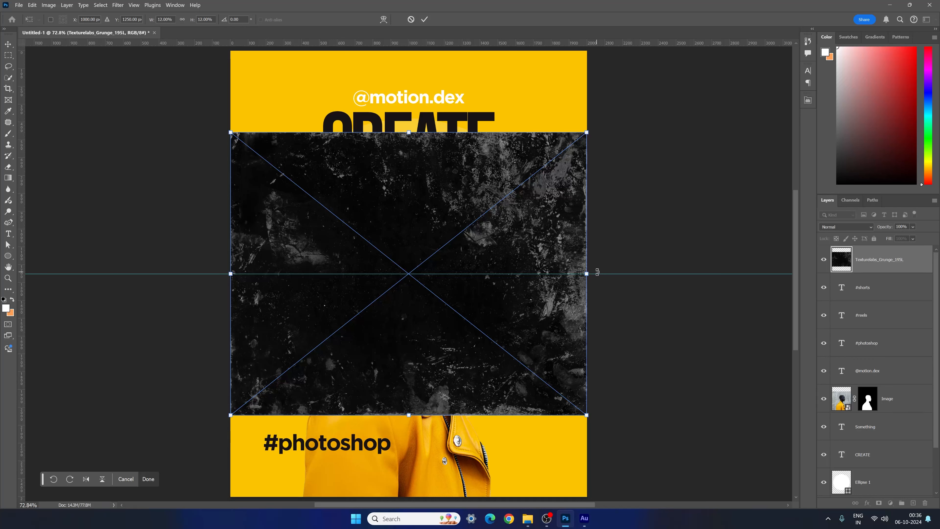
- Rotate the grunge texture to -90° and scale it proportionally from its centre to 15.12% so it covers the whole canvas
drag(597, 272, 417, 147)
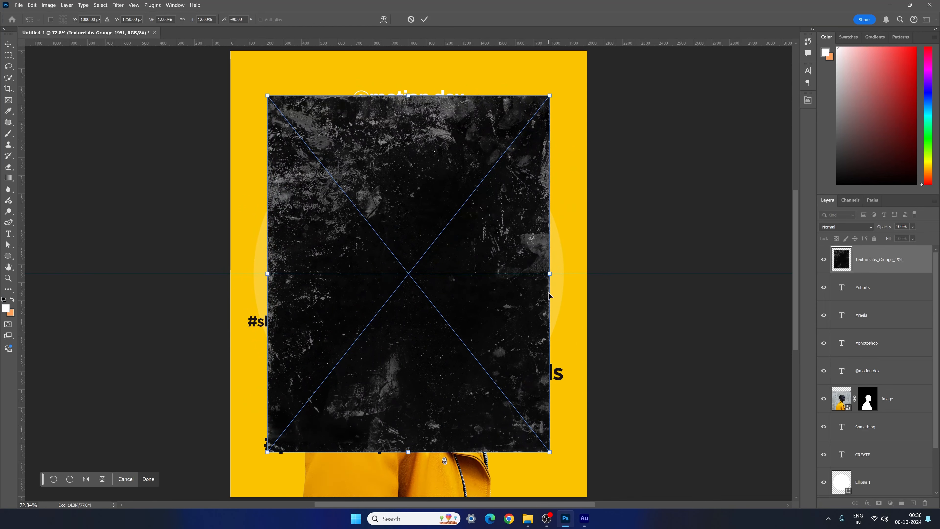
key(shift)
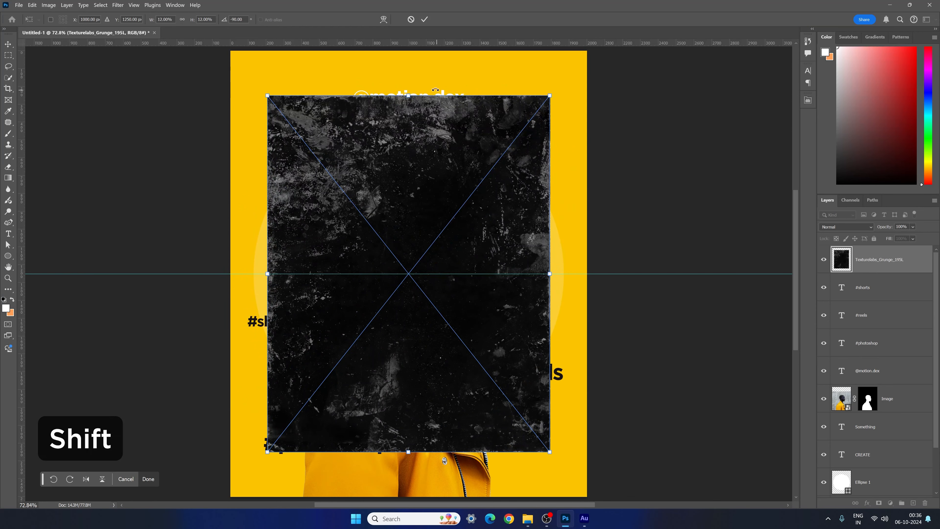
drag(551, 274, 590, 278)
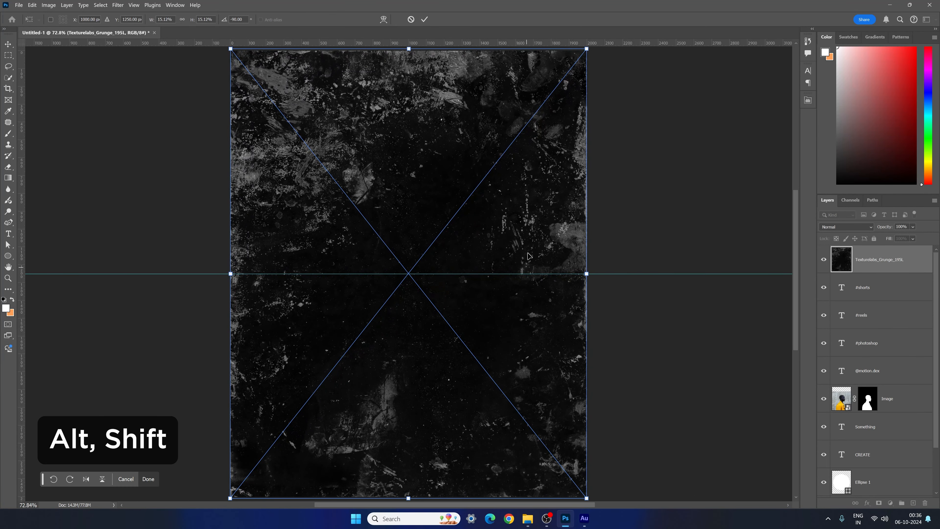
key(Return)
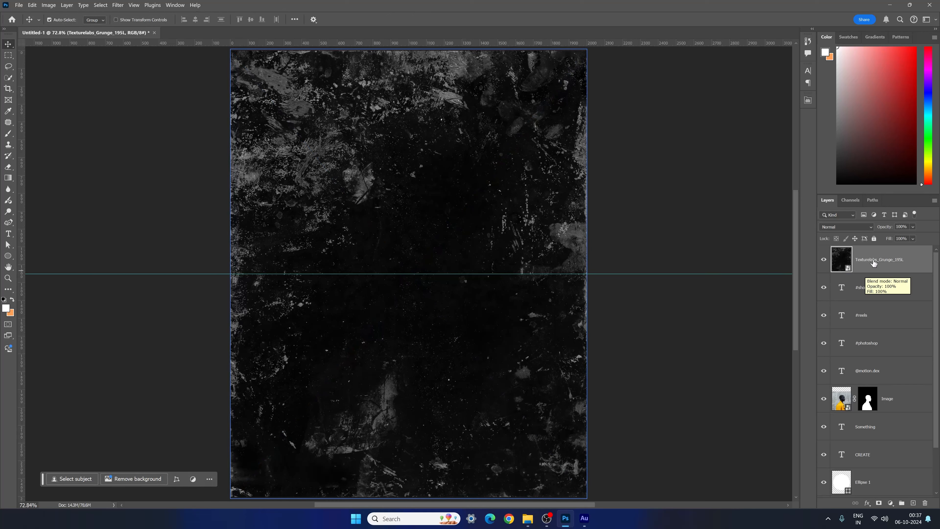
- Set the grunge layer's blend mode to Screen and rename the layer "Texture"
click(843, 228)
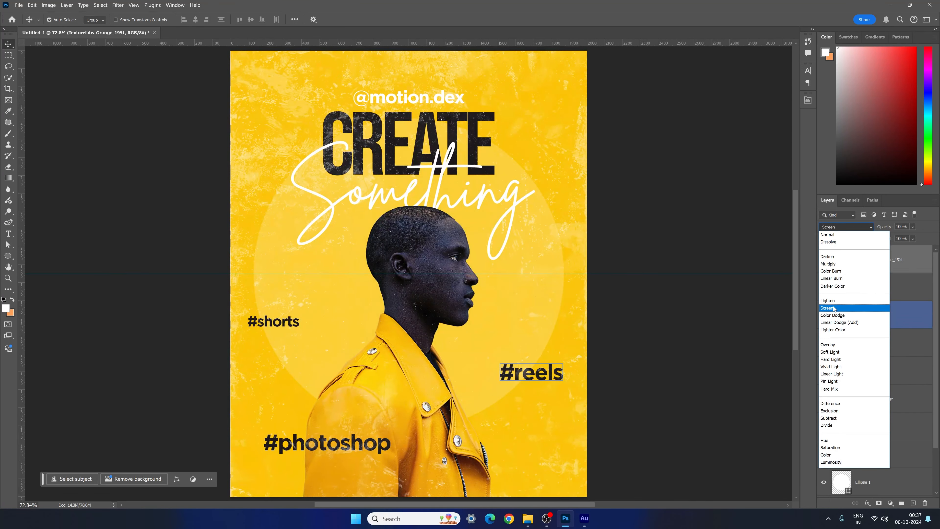
click(828, 308)
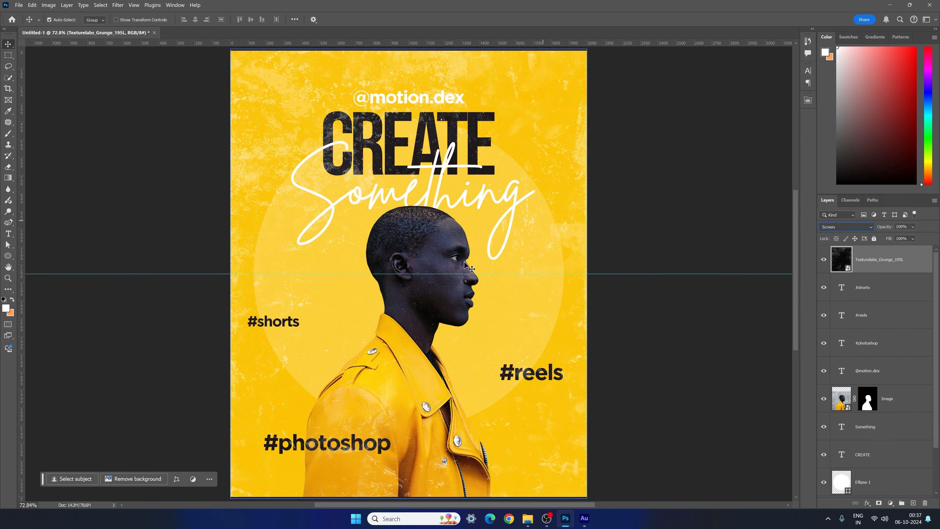
double_click(878, 260)
text(Texture)
key(Return)
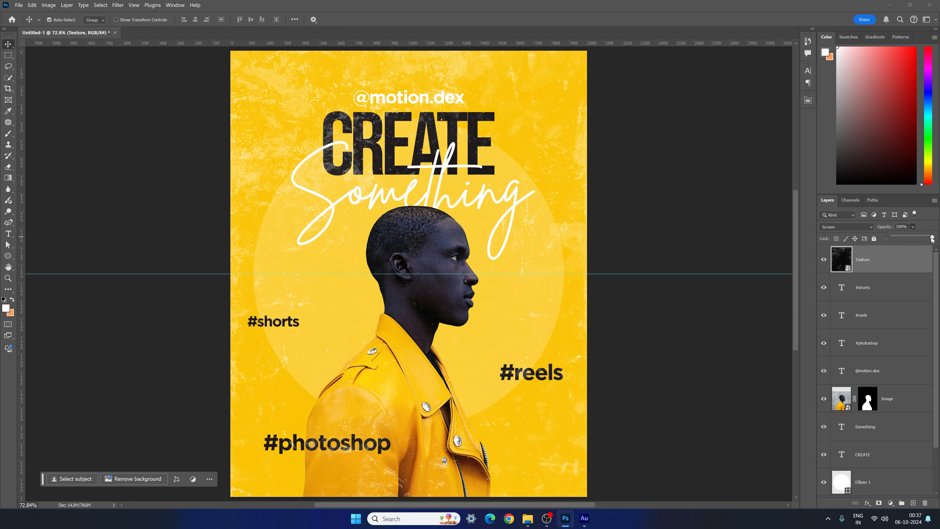
- Lower the Texture layer's opacity to about 75% and deselect the layer
drag(932, 236, 923, 239)
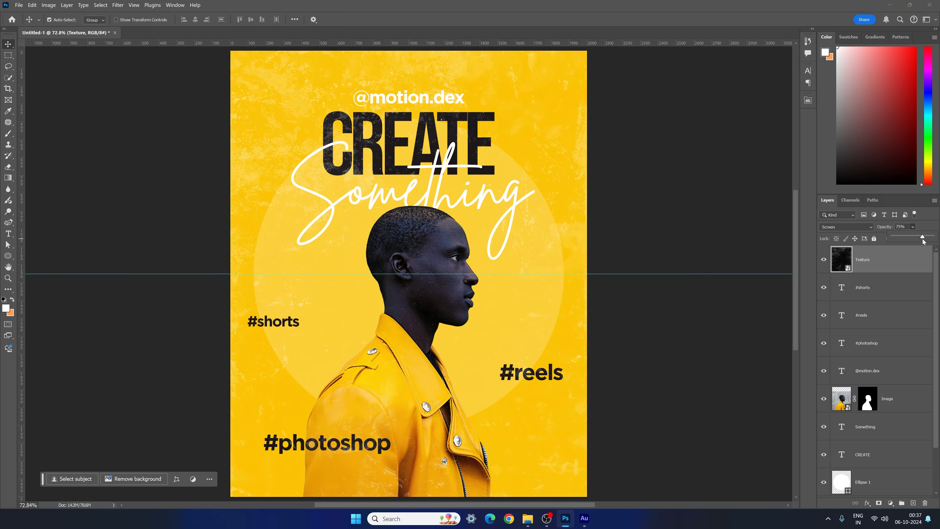
click(928, 229)
click(643, 328)
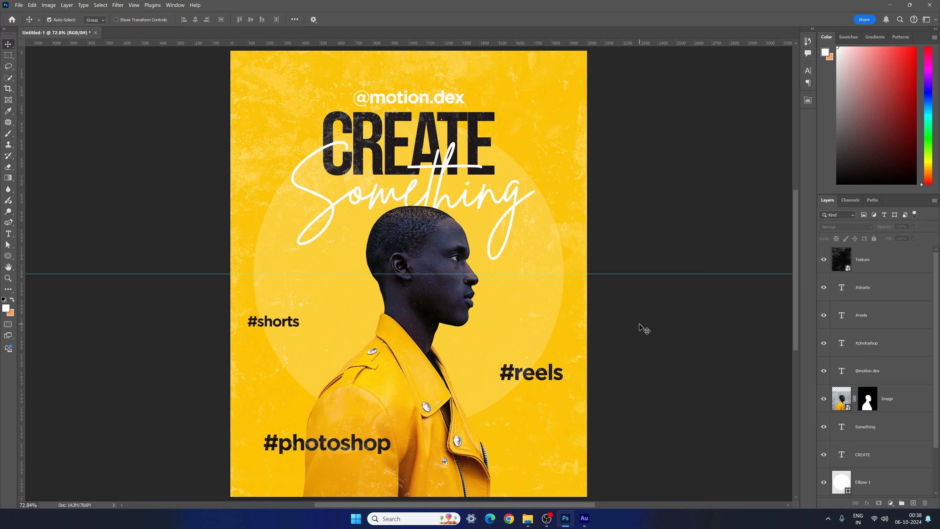
- Open the Blue.psd and Red.psd documents alongside the yellow poster
click(19, 5)
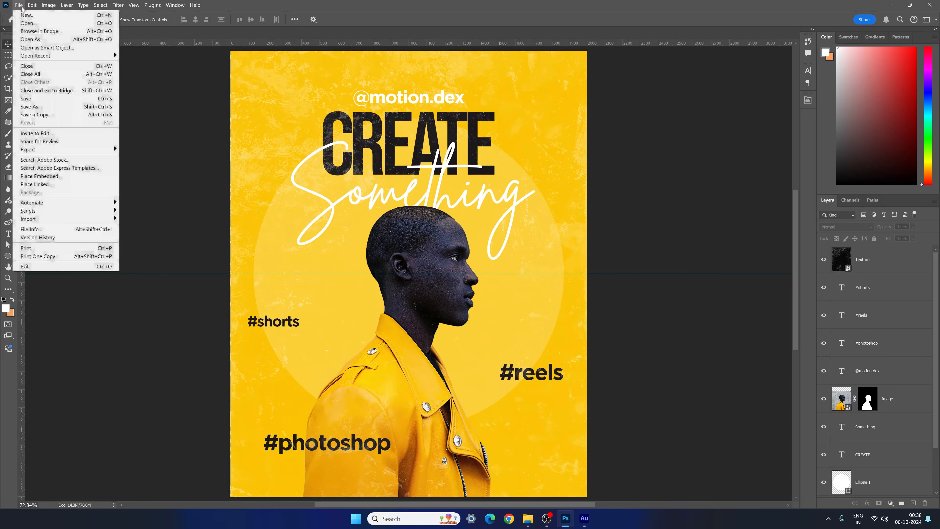
click(28, 23)
key(Escape)
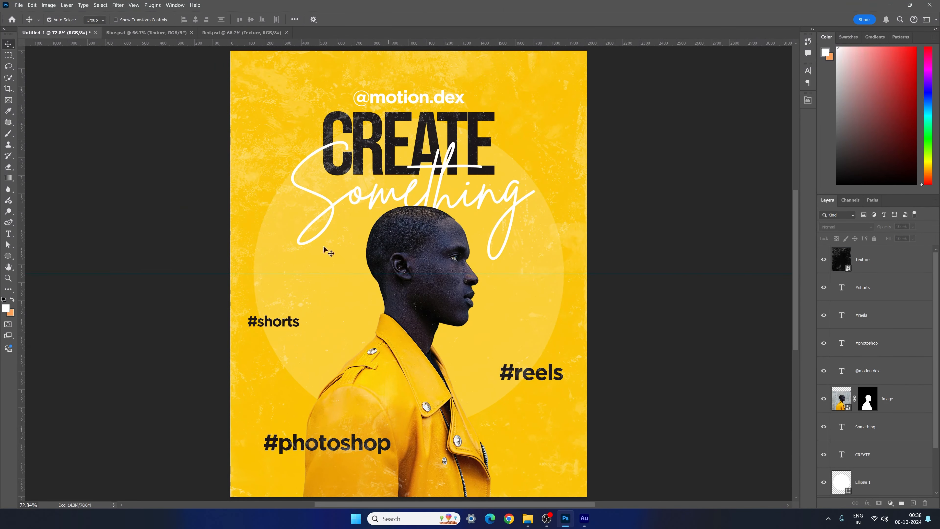
click(479, 320)
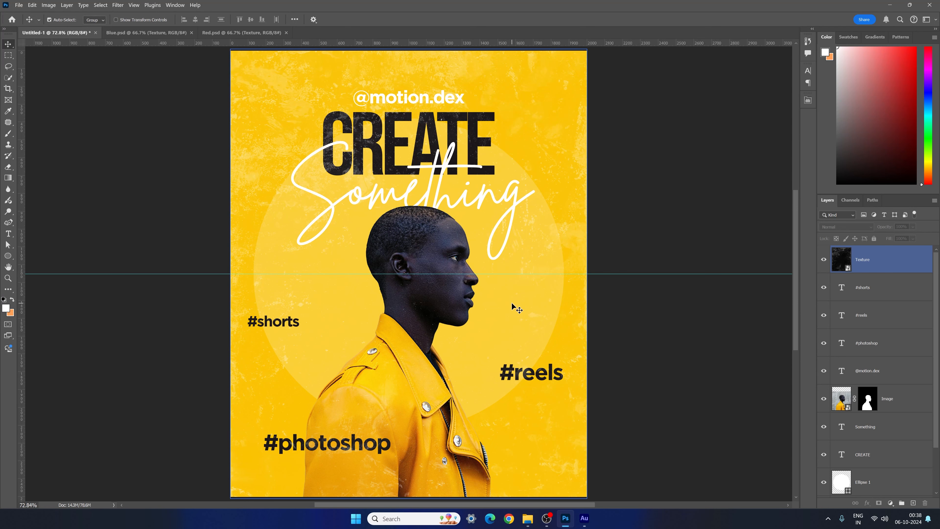
- Examine Red.psd's circle and the "Makeup" title's character settings, comparing the title with the yellow poster's
click(229, 34)
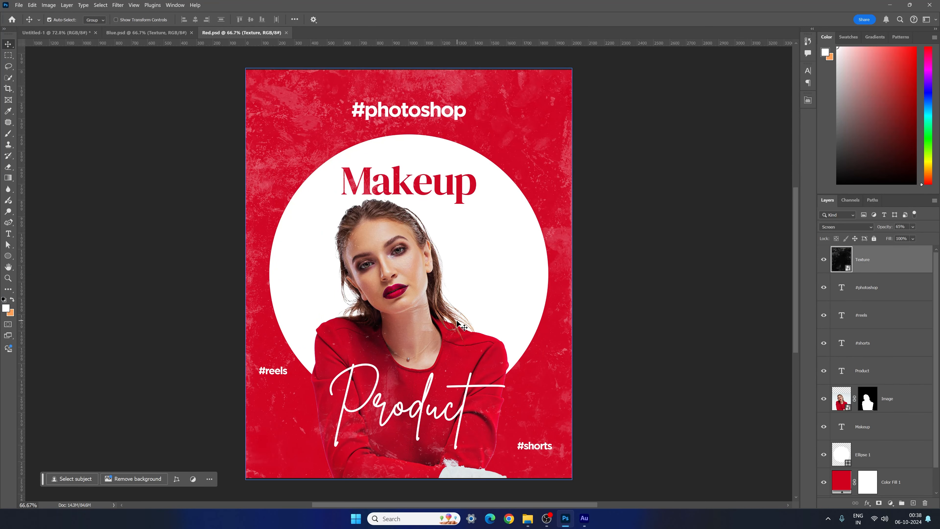
scroll(888, 371, down, 1)
click(891, 428)
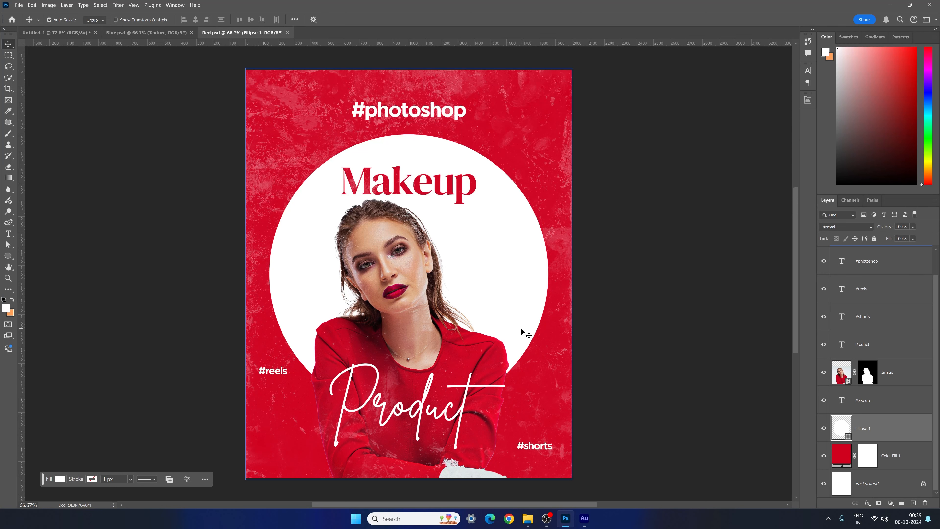
click(895, 399)
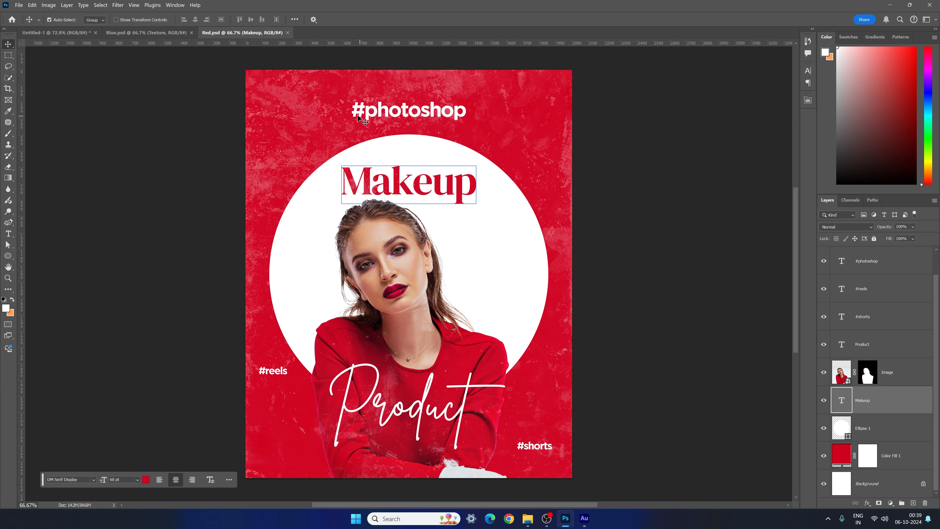
click(56, 33)
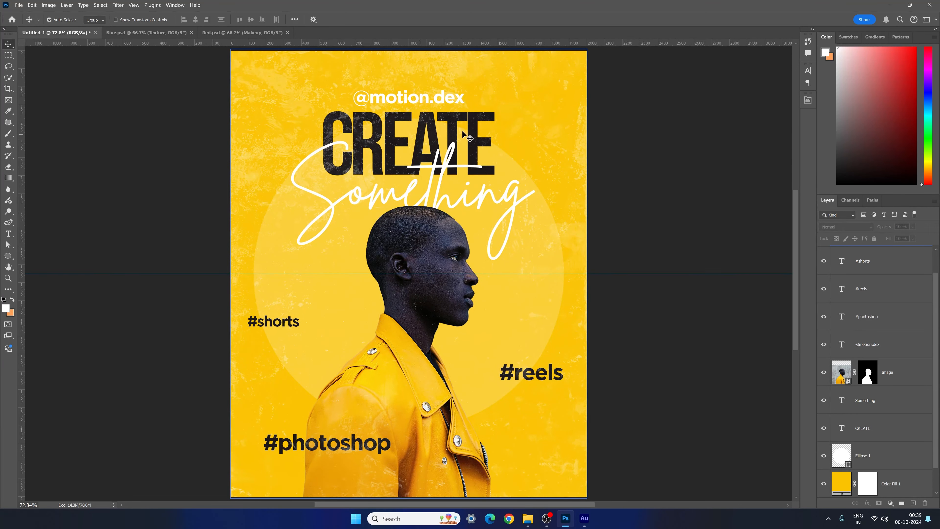
click(242, 32)
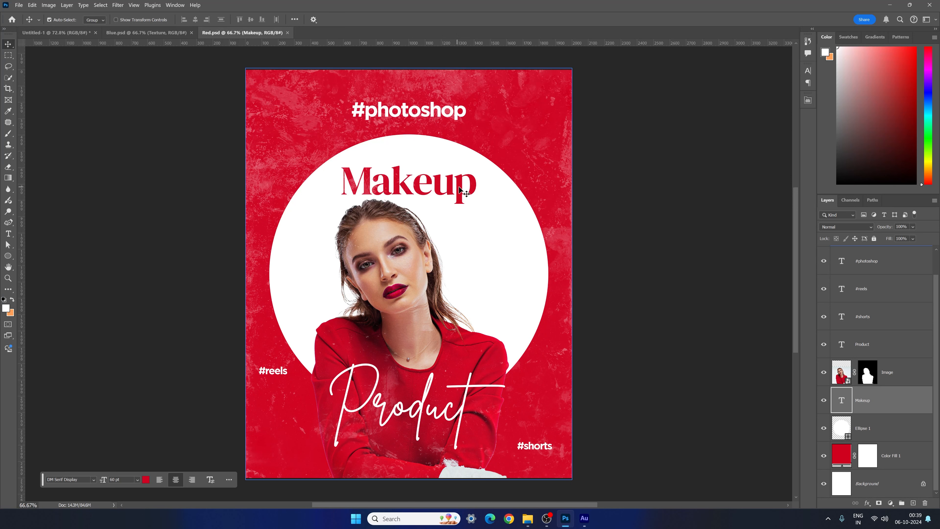
click(808, 73)
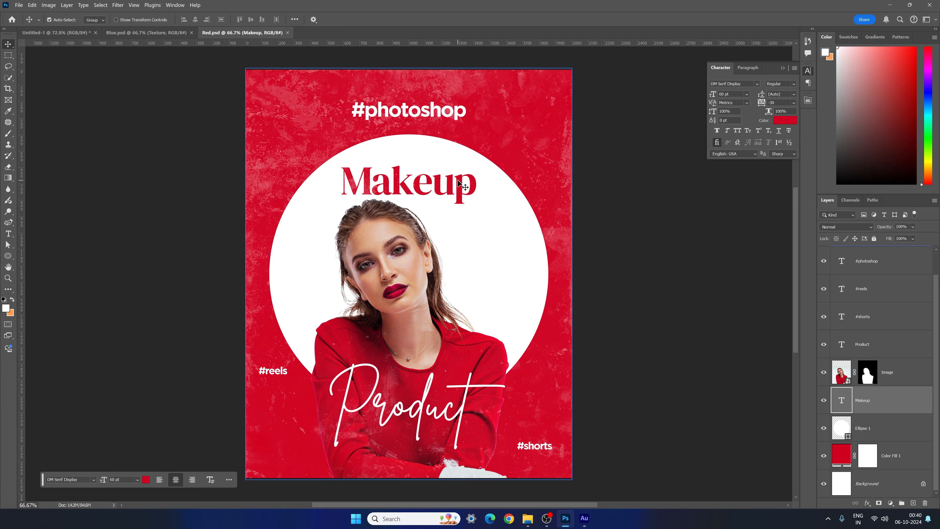
click(808, 71)
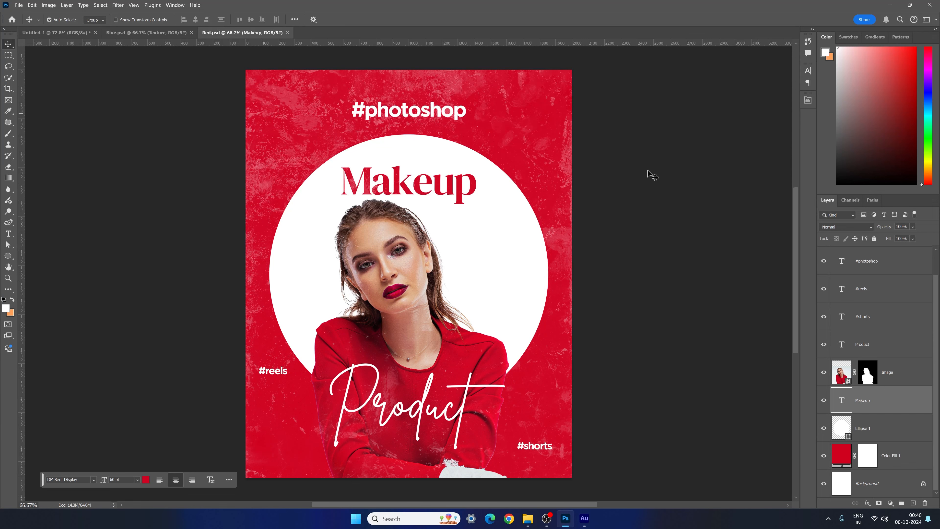
- Compare the script and hashtag texts of the yellow poster and Red.psd, and examine Red.psd's Texture layer
click(56, 33)
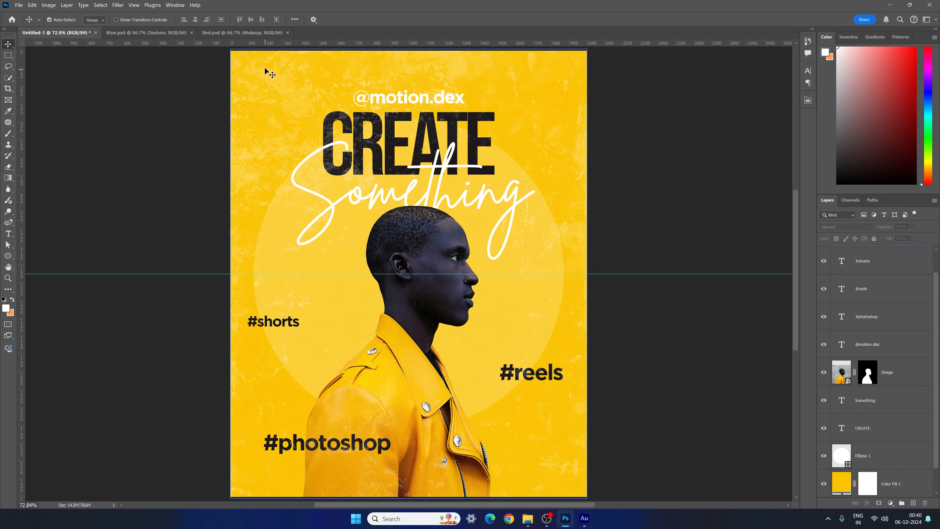
click(235, 33)
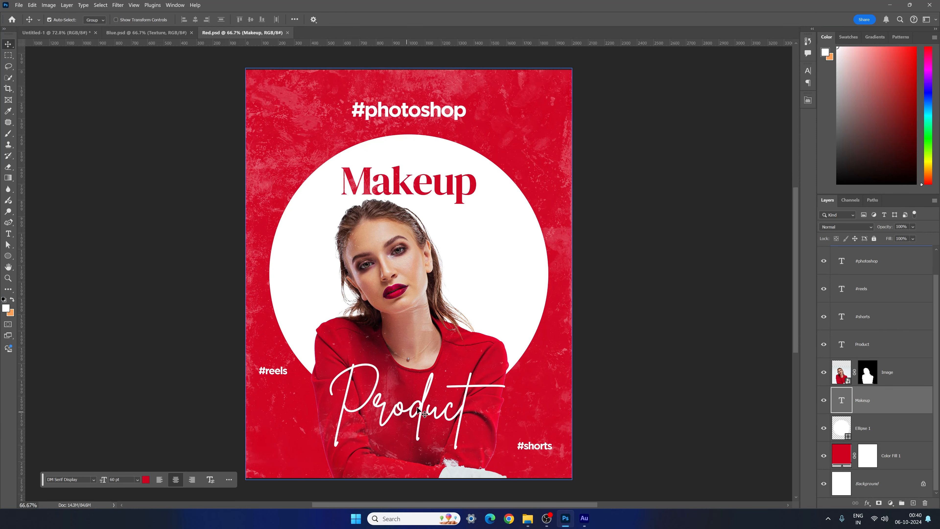
click(85, 33)
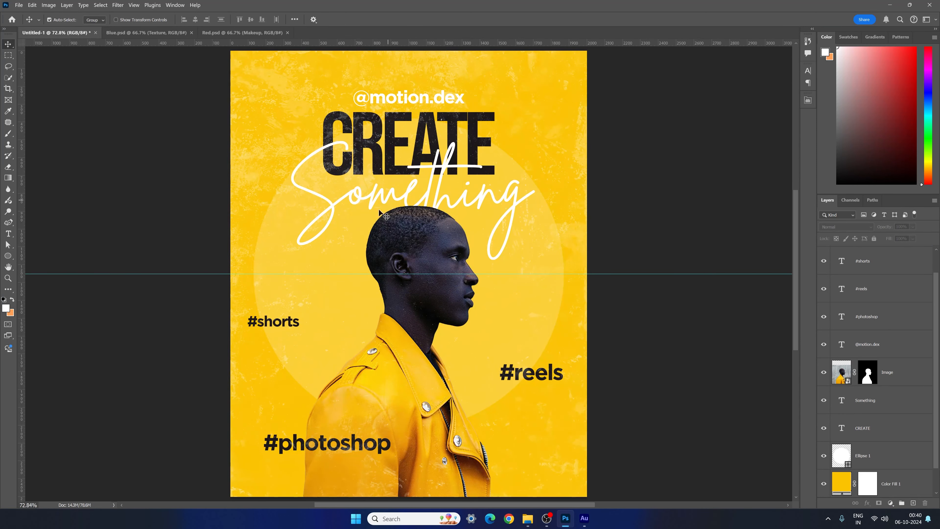
click(241, 33)
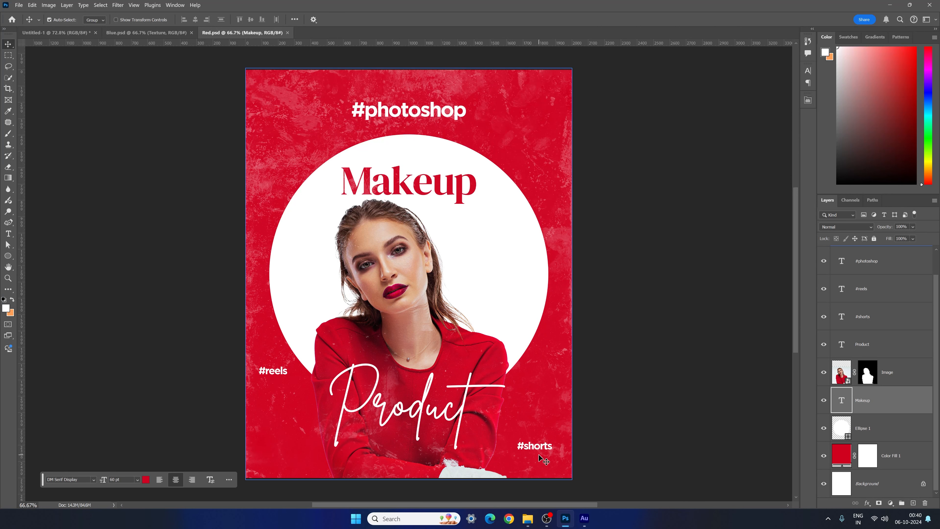
click(903, 372)
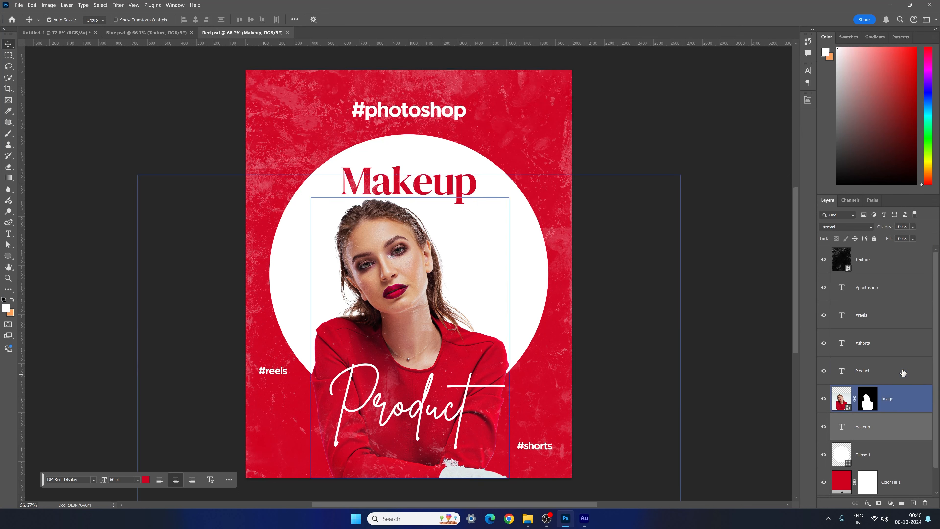
click(885, 265)
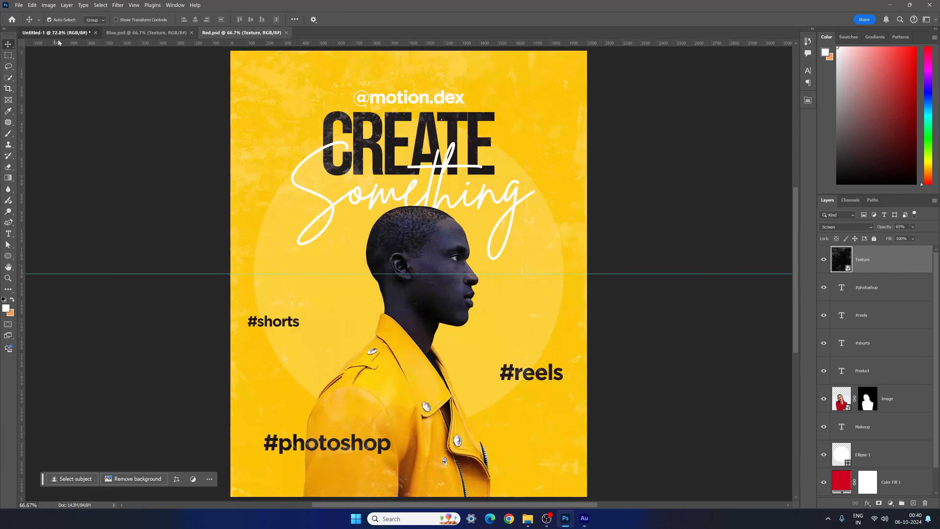
- Fit the Red.psd poster to the window and compare its overall layout with the yellow poster
click(55, 32)
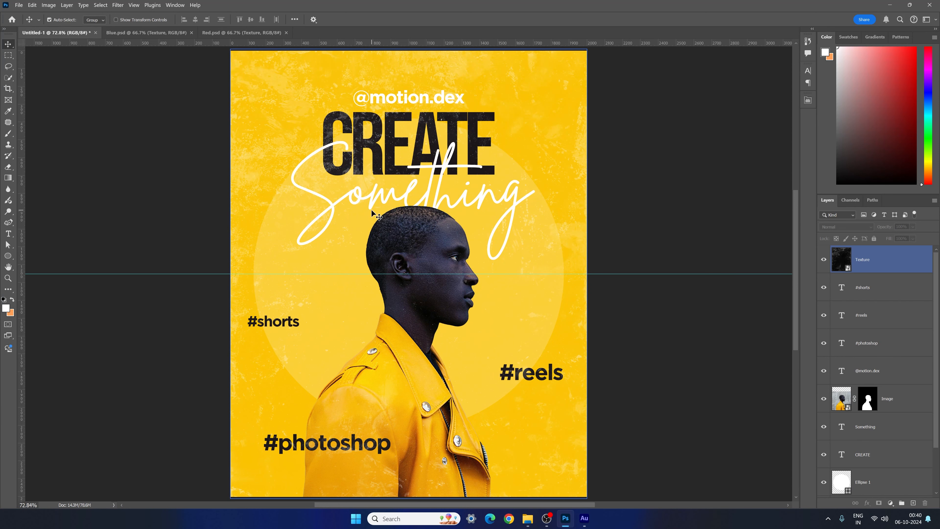
click(241, 36)
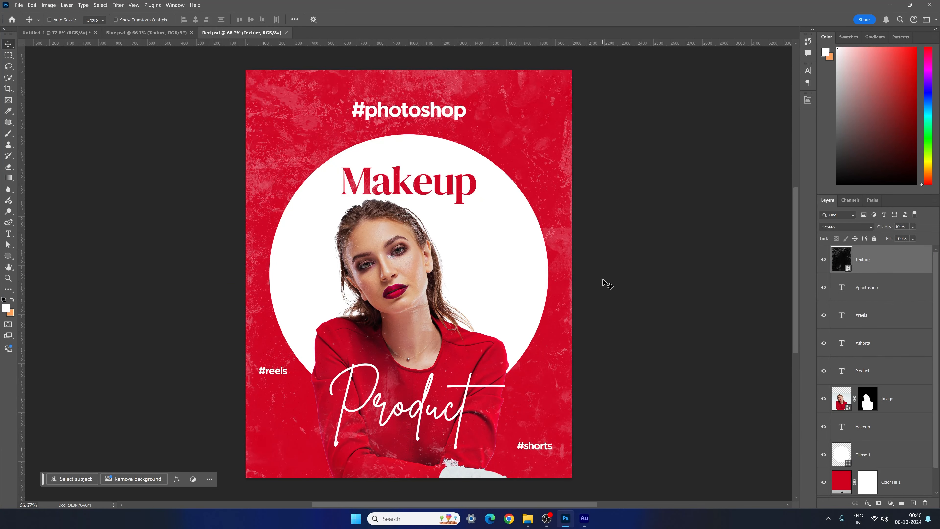
key(ctrl+0)
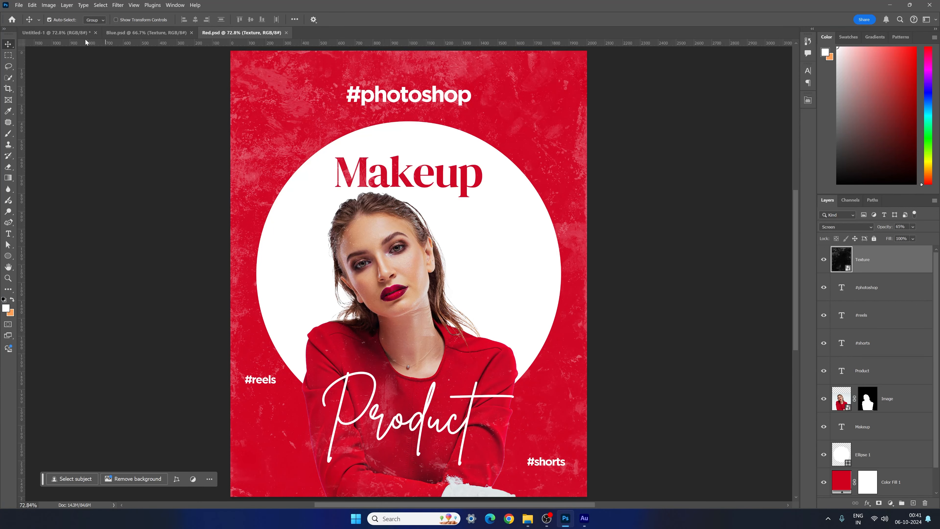
click(56, 33)
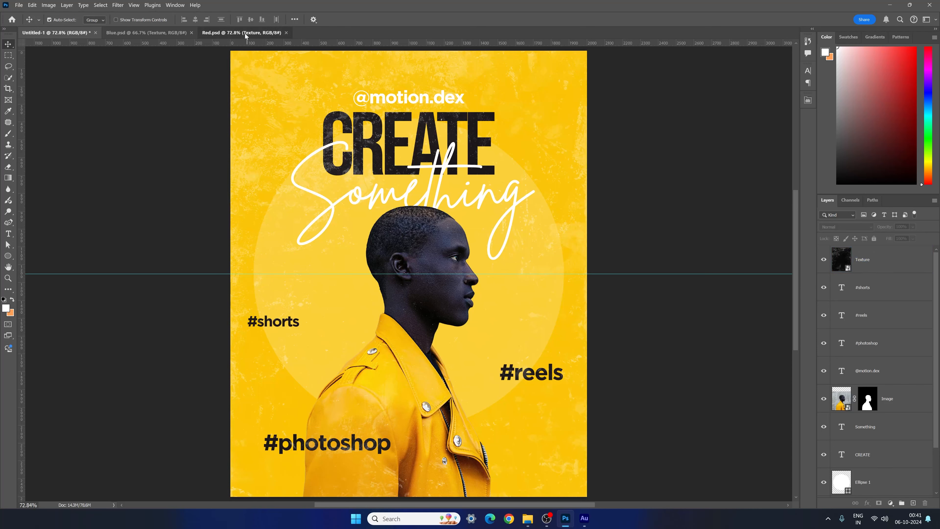
click(259, 34)
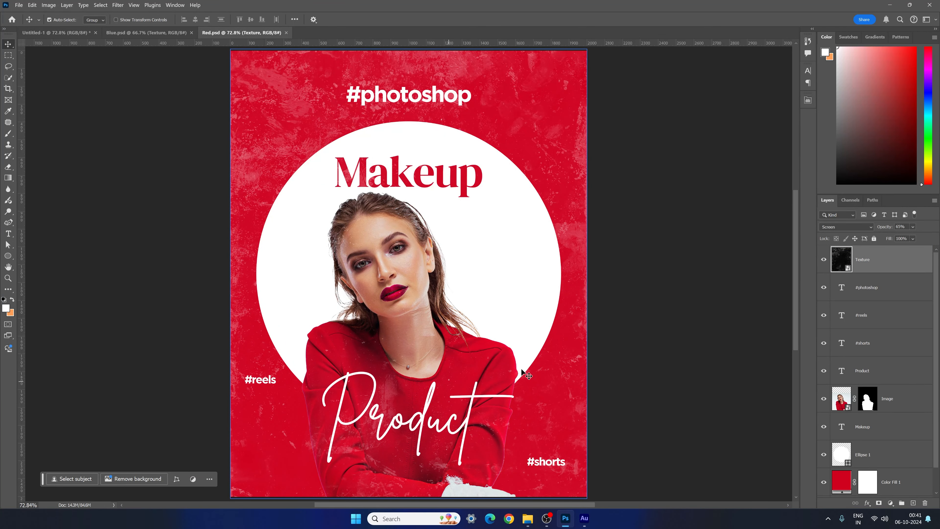
- View the yellow and red posters once more and switch to Blue.psd to examine the "Fashion Shop" variation
click(60, 33)
click(241, 33)
click(172, 33)
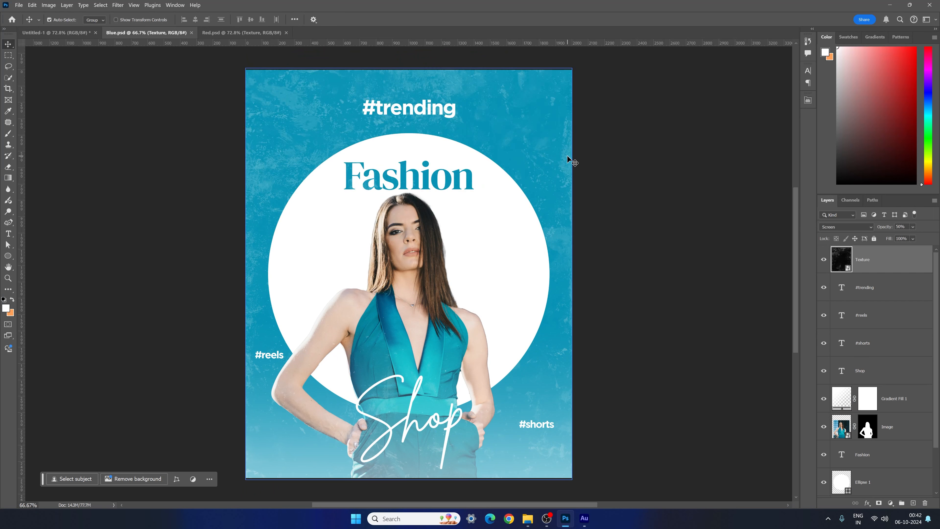
- Compare Red.psd with the Blue.psd poster and fit Blue.psd to the window
click(225, 34)
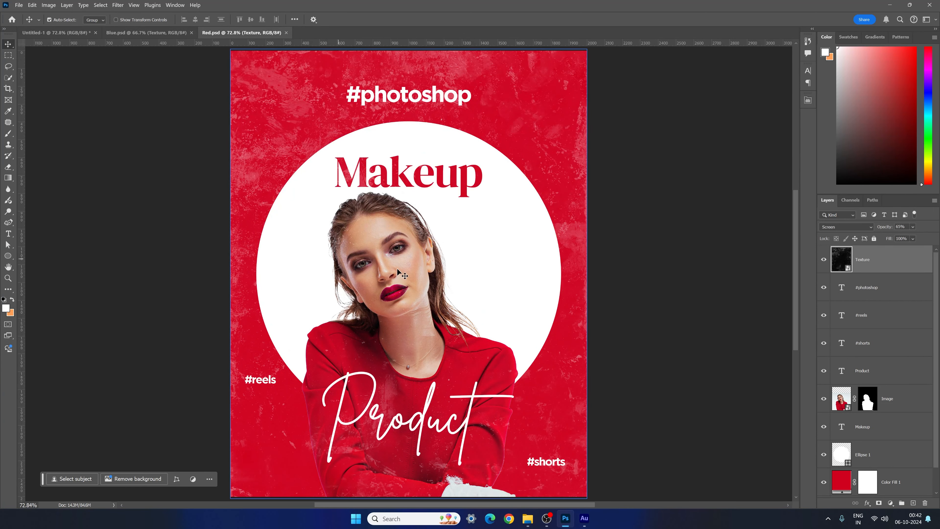
click(148, 32)
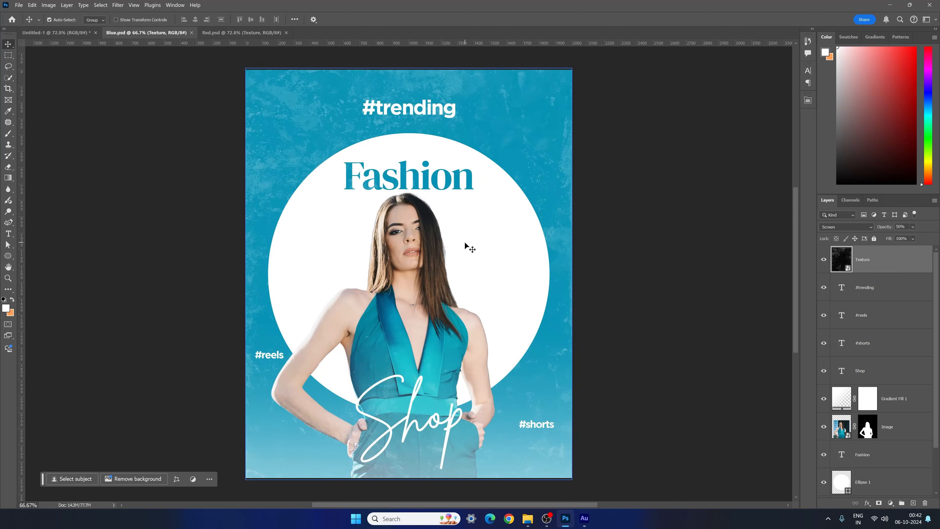
key(ctrl+0)
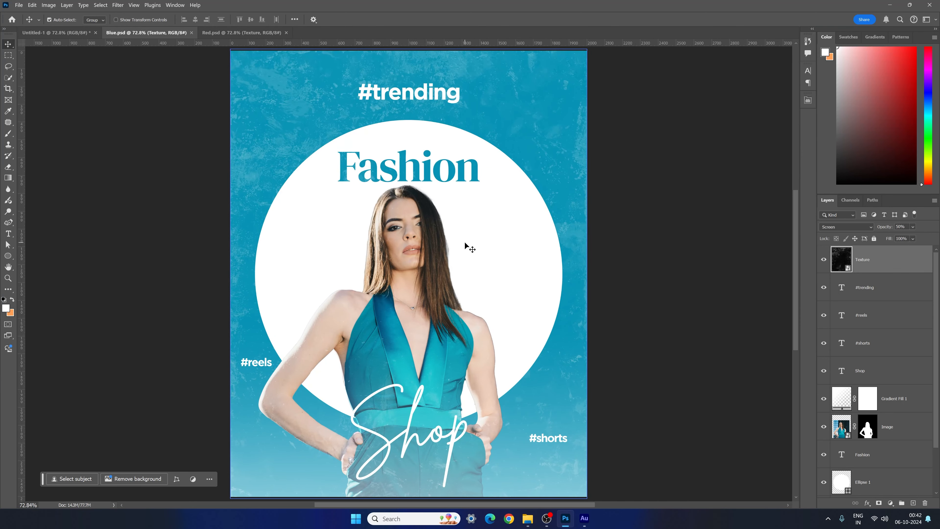
- Select Blue.psd's Image layer and hide the Gradient Fill 1 layer above it
scroll(906, 402, down, 1)
click(906, 401)
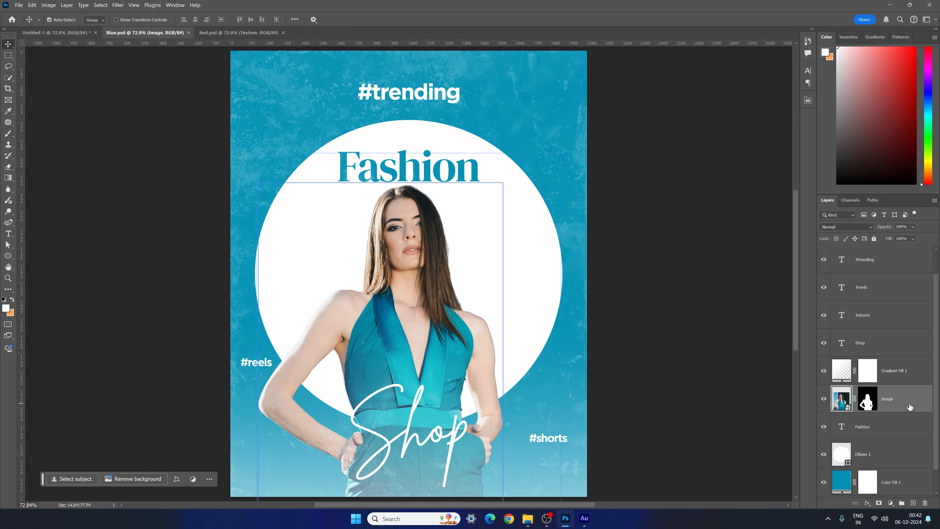
click(824, 372)
click(824, 371)
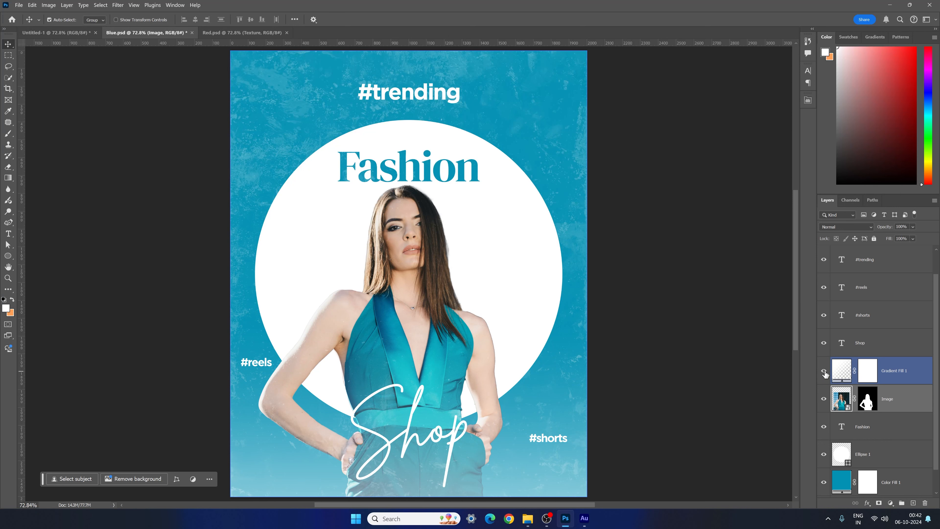
click(824, 372)
scroll(907, 426, up, 1)
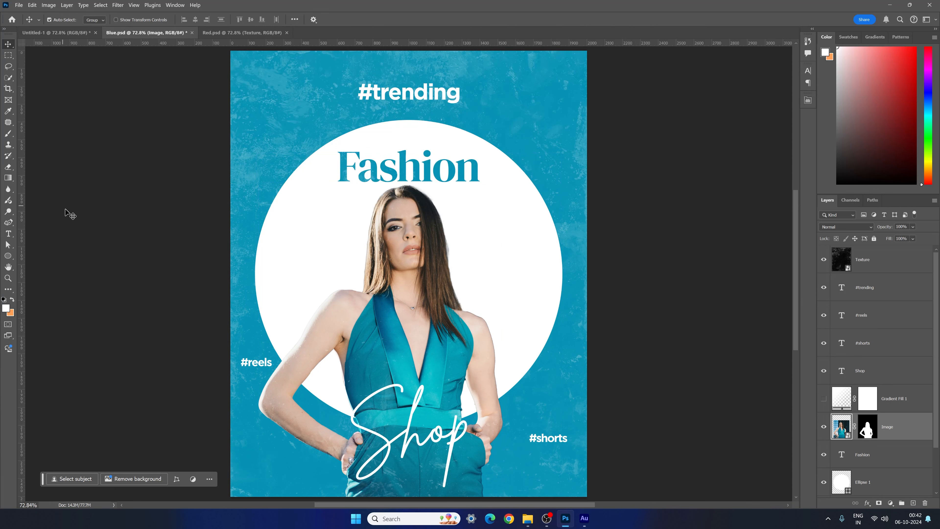
- Add a linear gradient with the Basics white-to-transparent preset, fading from the poster's bottom edge up to the top of the "Shop" text
click(9, 179)
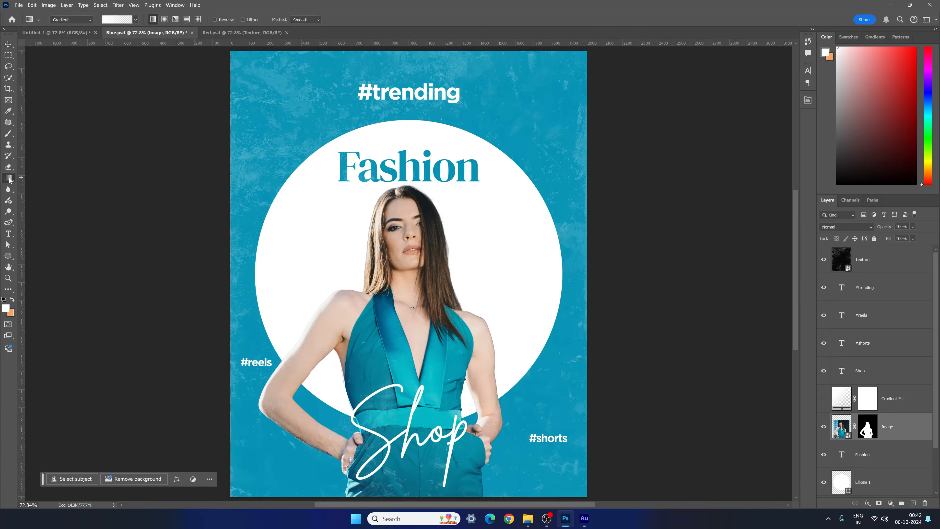
click(61, 180)
click(119, 22)
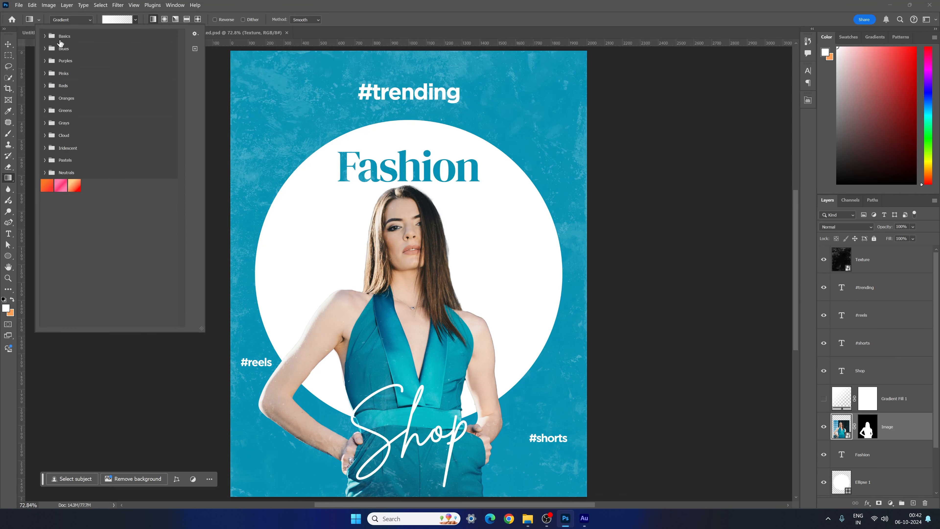
click(44, 36)
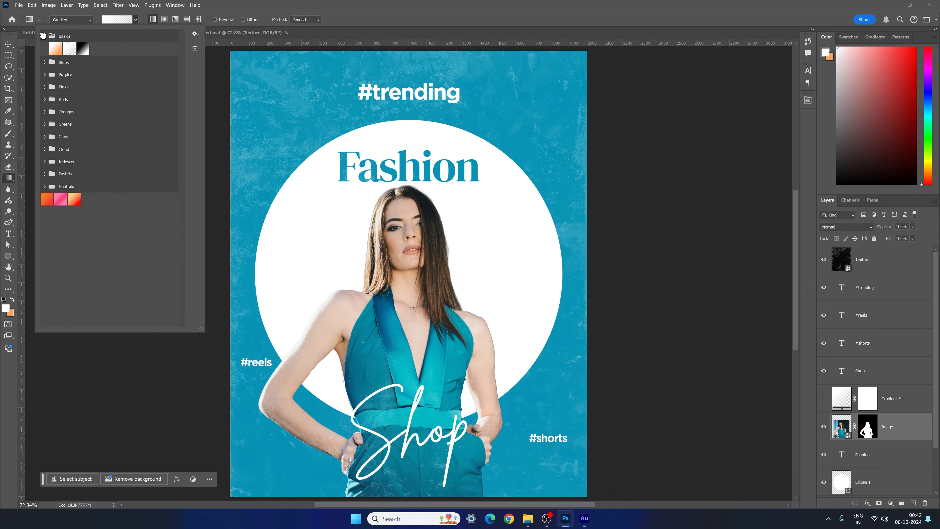
double_click(68, 52)
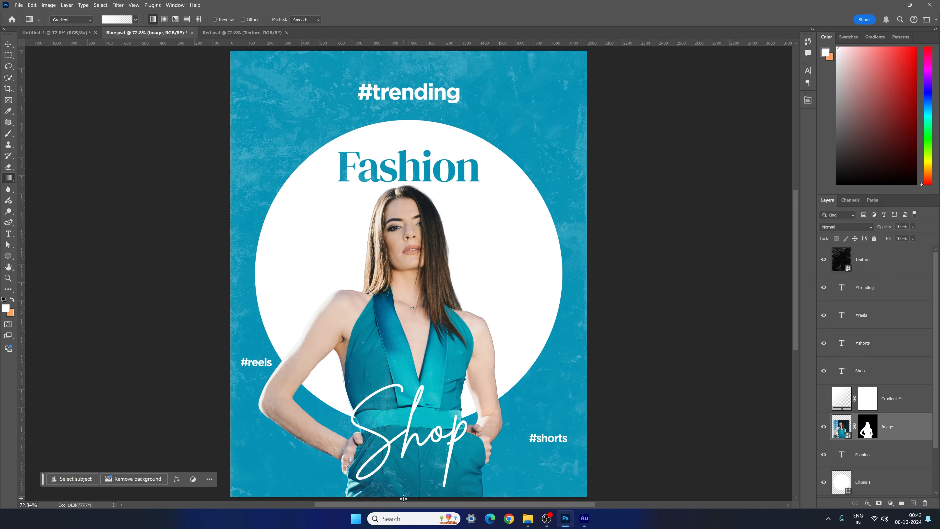
drag(402, 493, 403, 384)
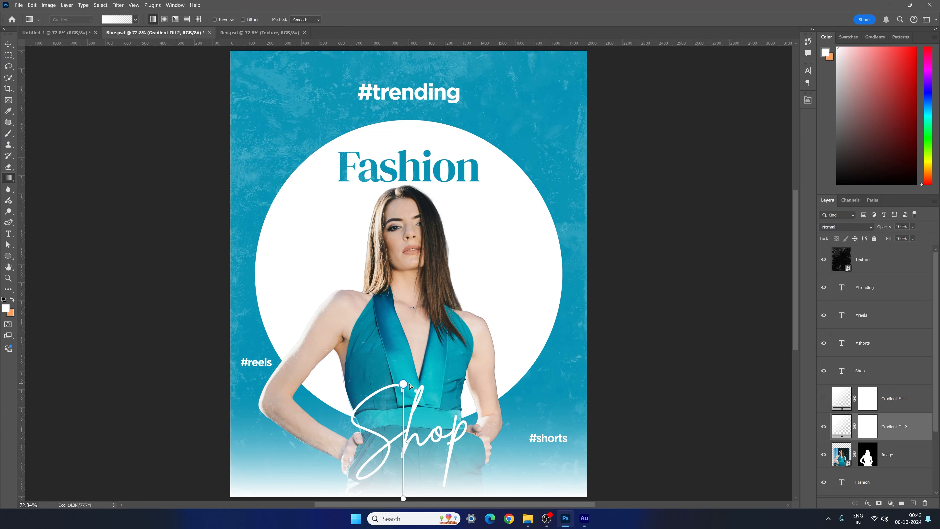
double_click(403, 384)
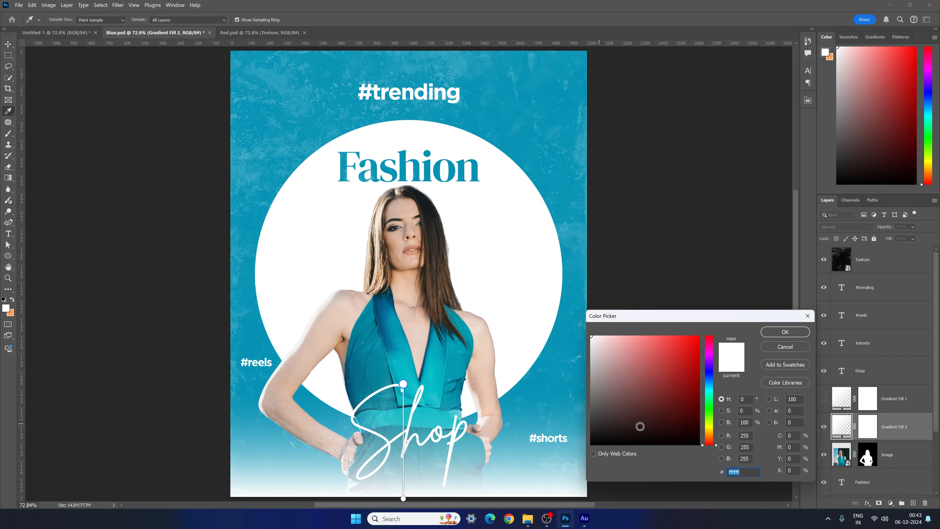
mouse_move(628, 425)
mouse_down()
mouse_move(625, 446)
mouse_move(600, 440)
mouse_move(666, 463)
mouse_move(560, 396)
mouse_move(550, 328)
mouse_move(528, 328)
mouse_up()
drag(682, 343, 700, 335)
drag(709, 354, 709, 388)
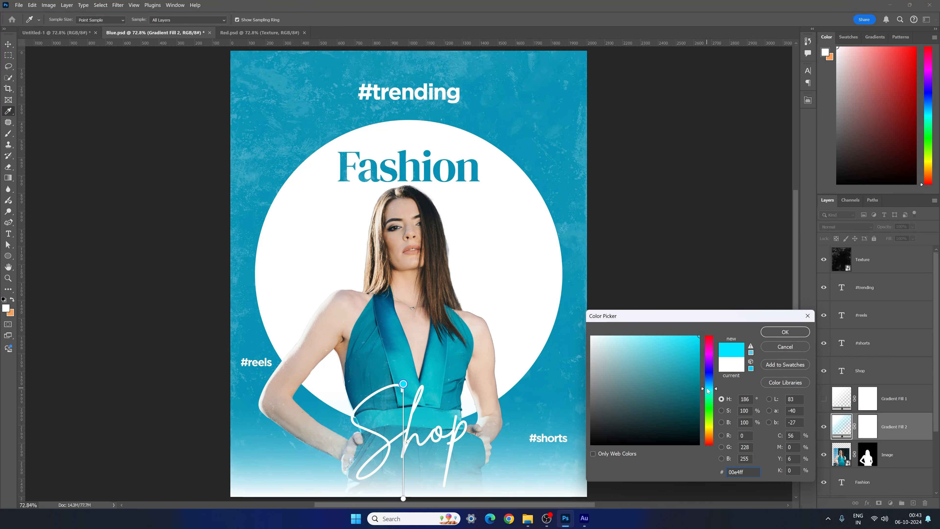
click(773, 351)
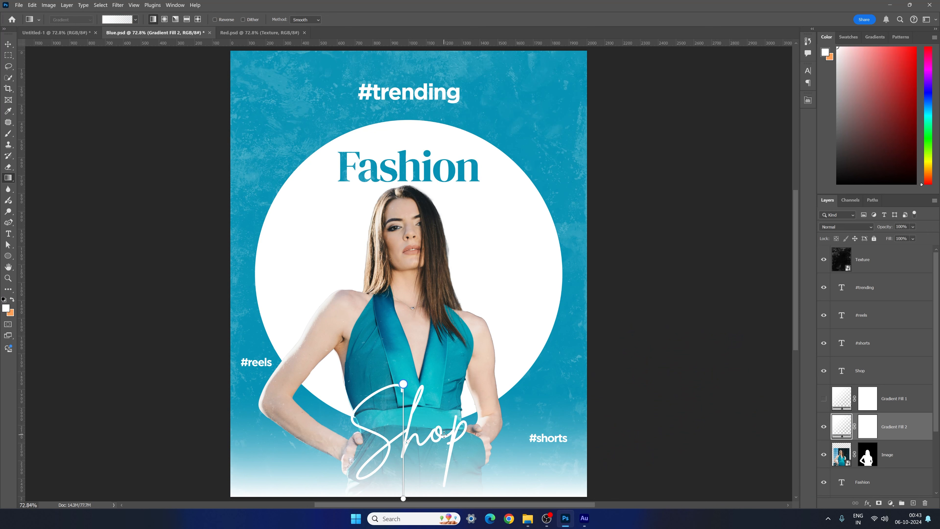
- Lower the Gradient Fill 2 layer's opacity to 70%
click(7, 43)
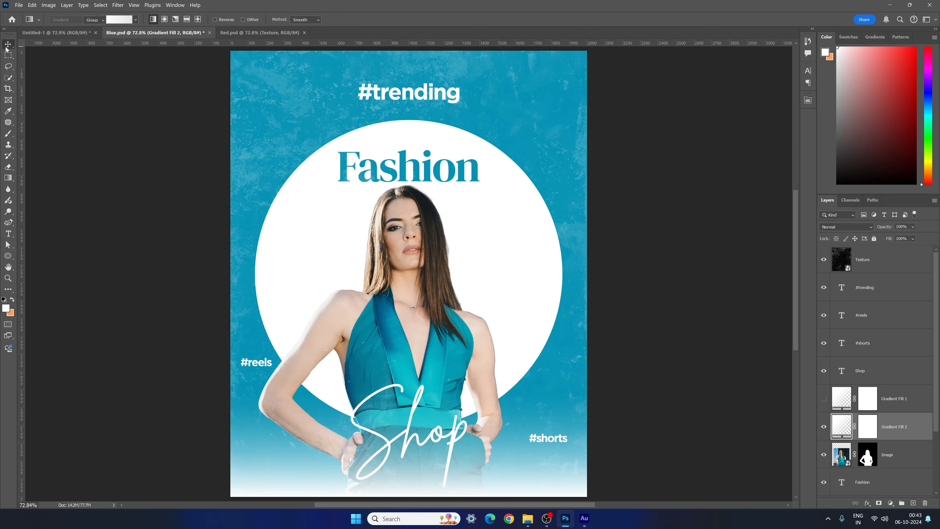
click(902, 254)
click(913, 227)
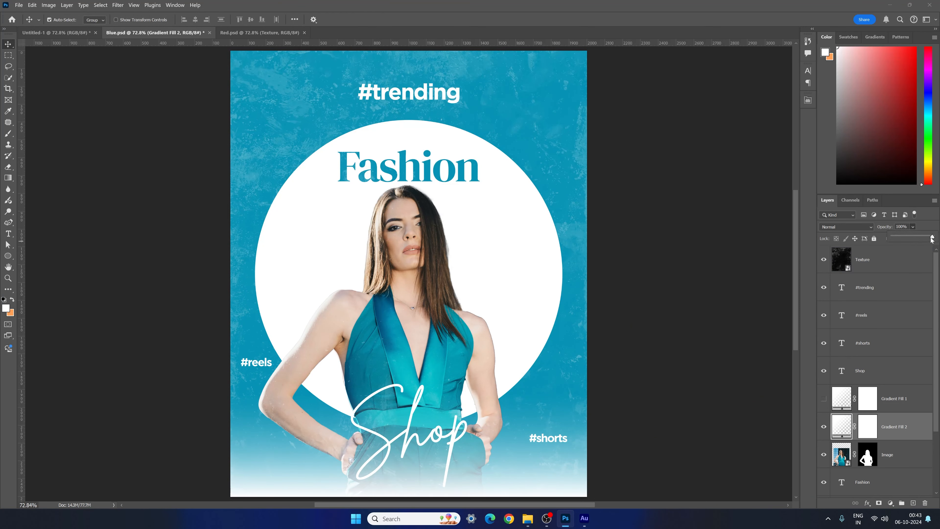
drag(933, 240, 910, 240)
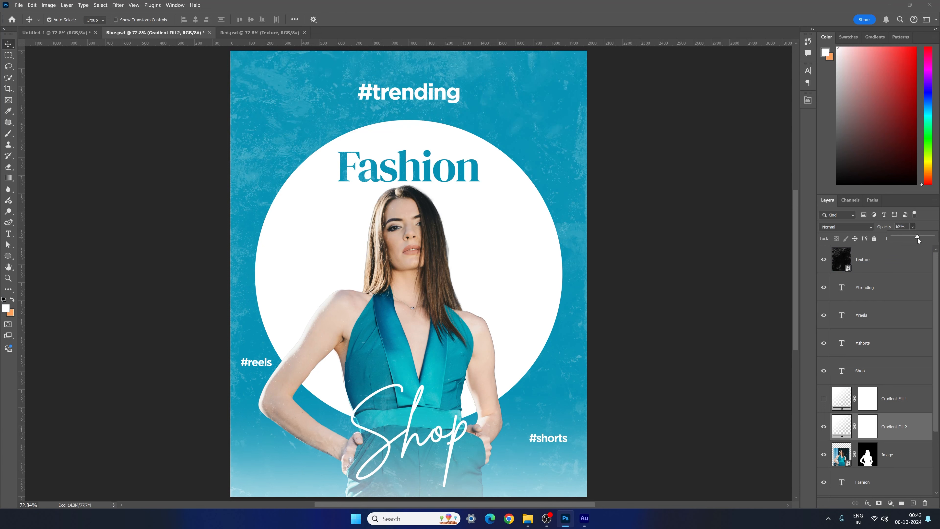
drag(922, 240, 922, 239)
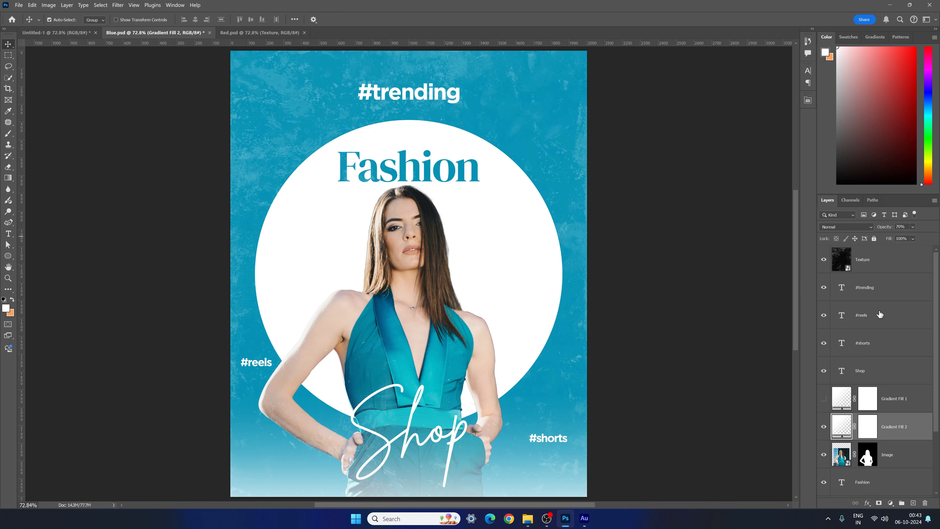
- Toggle the visibility of Gradient Fill 2 and Gradient Fill 1 to compare the poster with and without the fade, leaving both hidden
click(824, 427)
click(823, 399)
click(823, 400)
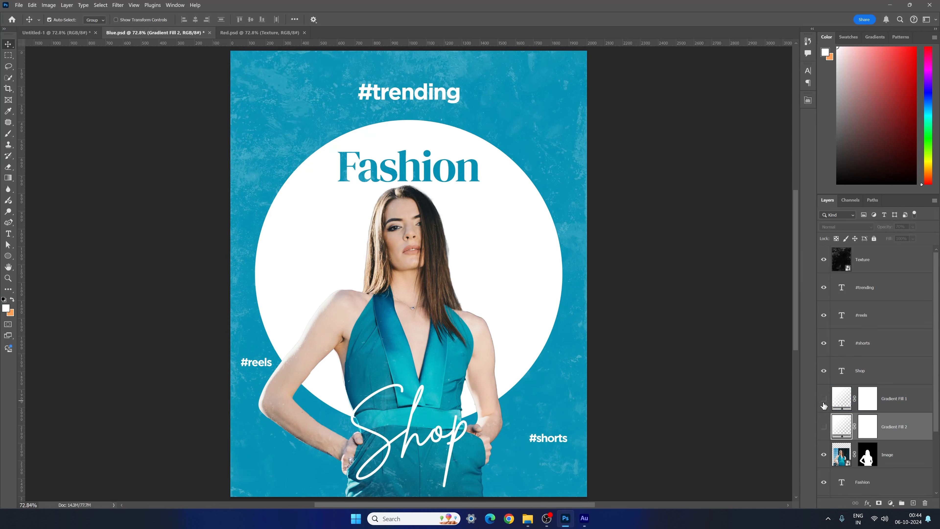
click(823, 426)
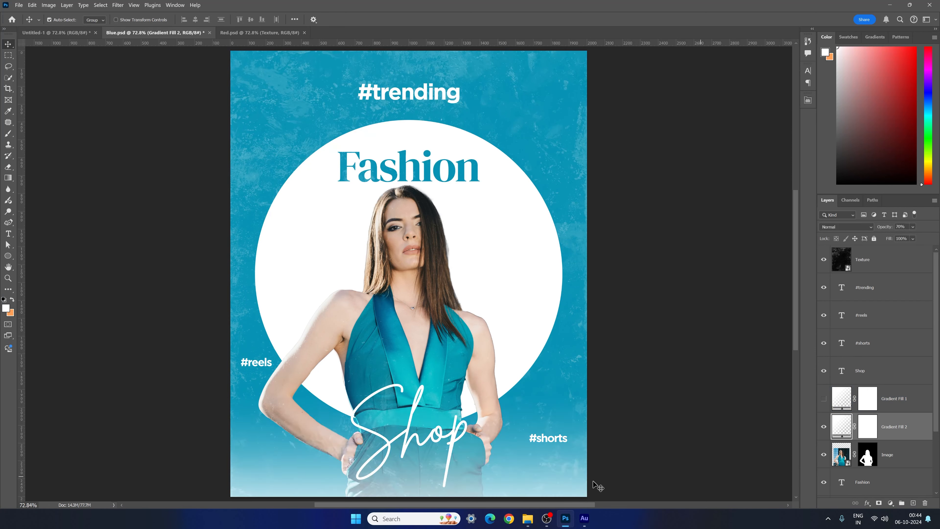
click(823, 426)
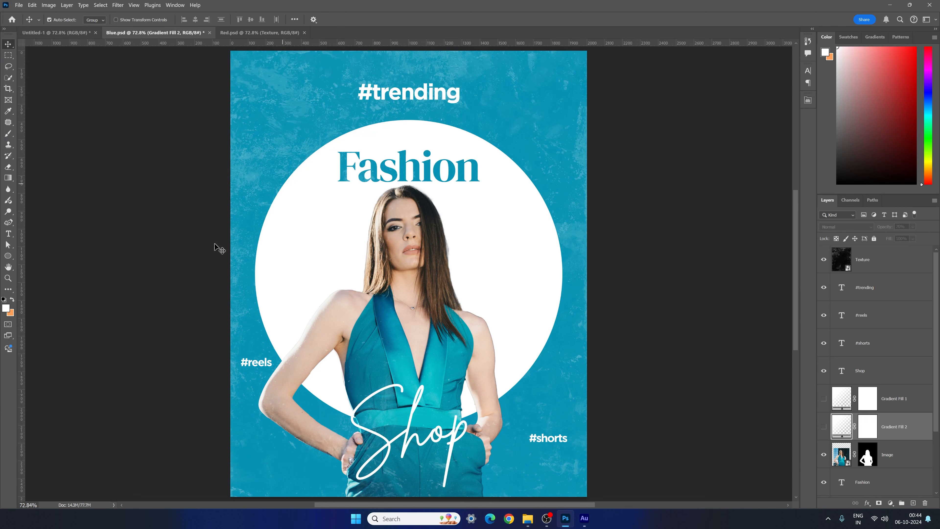